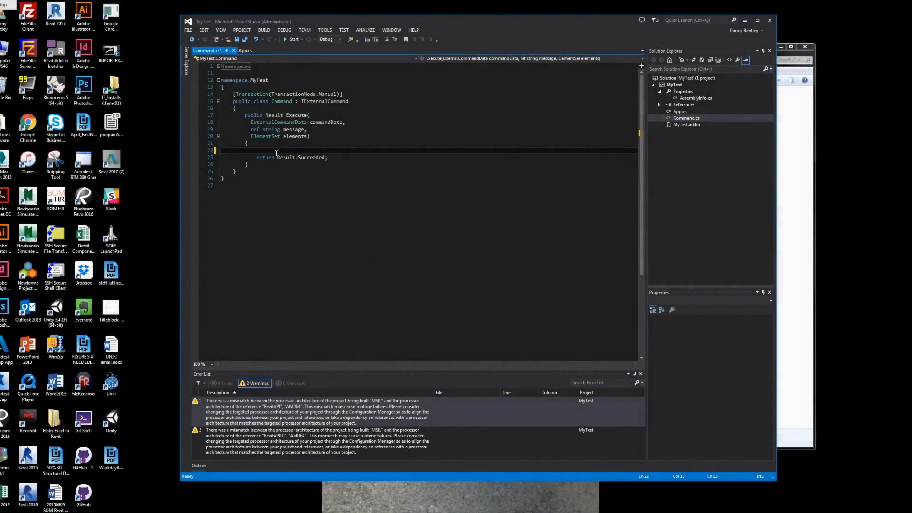
{"action": "type", "text": "UIApplication "}
{"action": "type", "text": "uiapp ="}
{"action": "type", "text": "commandData."}
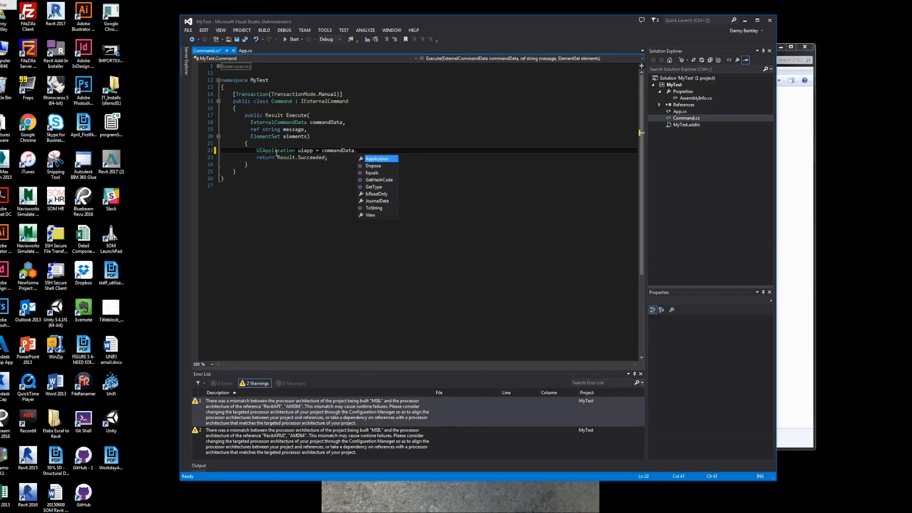
{"action": "type", "text": "A"}
Declare uiapp, uidoc, app and doc variables at the start of Execute via IntelliSense
{"action": "key", "text": "Tab"}
{"action": "type", "text": ";"}
{"action": "key", "text": "Return"}
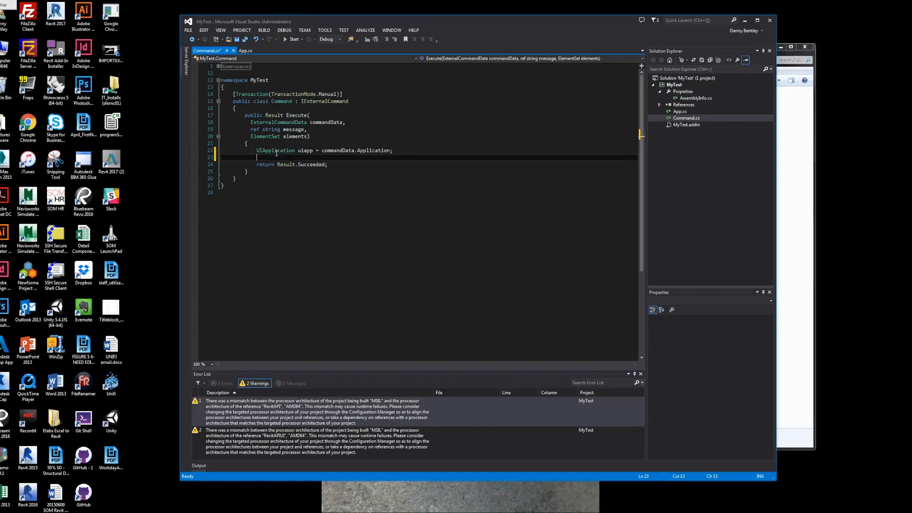
{"action": "mouse_move", "coordinate": [275, 151]}
{"action": "type", "text": "UIDocument"}
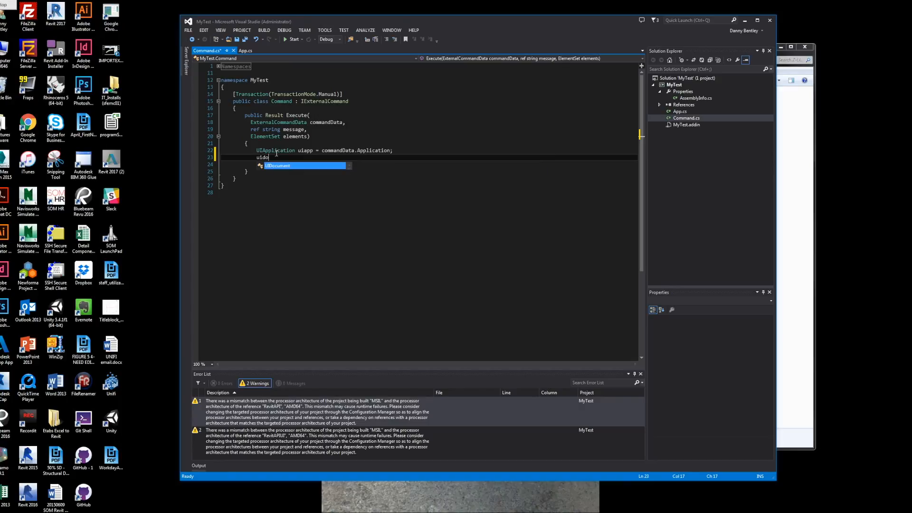
{"action": "type", "text": " ui"}
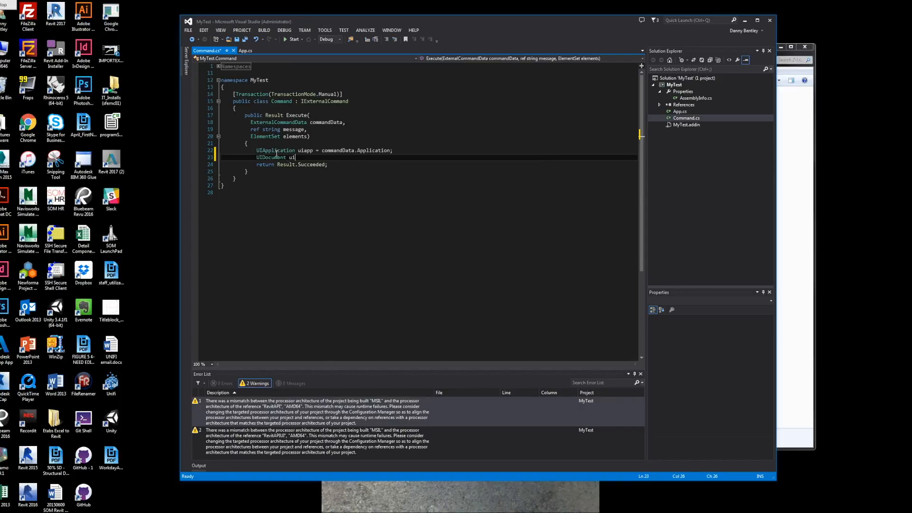
{"action": "type", "text": "doc ="}
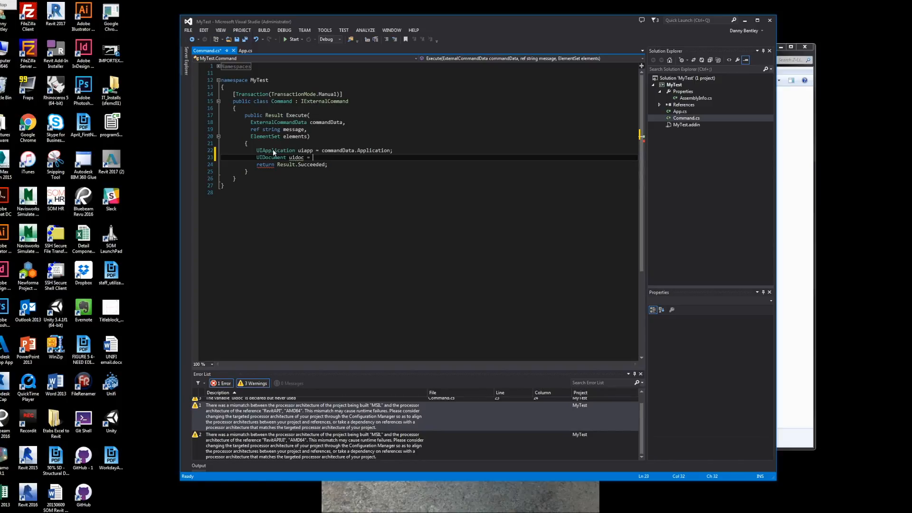
{"action": "type", "text": "ui"}
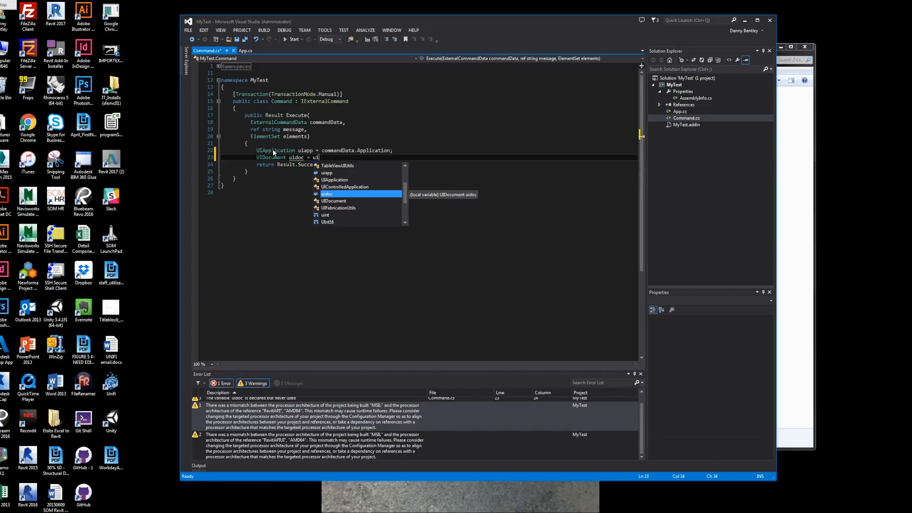
{"action": "type", "text": "app."}
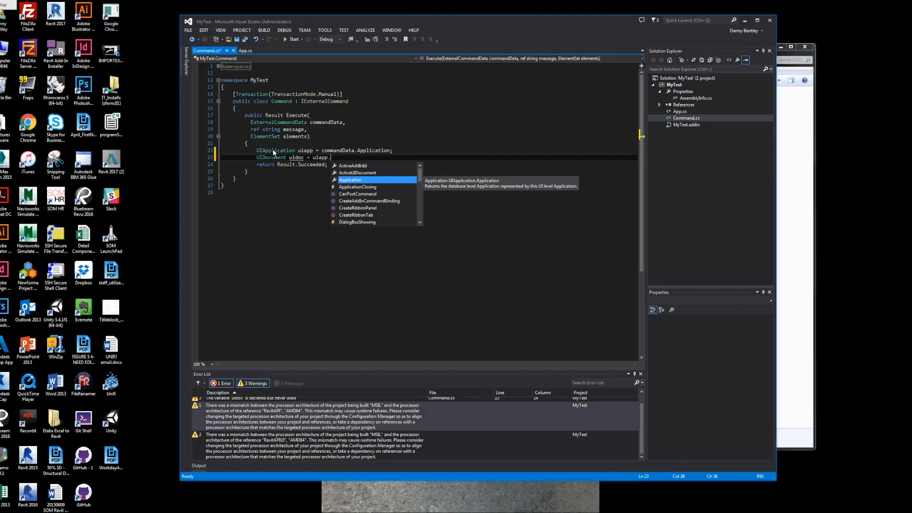
{"action": "type", "text": "ActiveUIDocument;"}
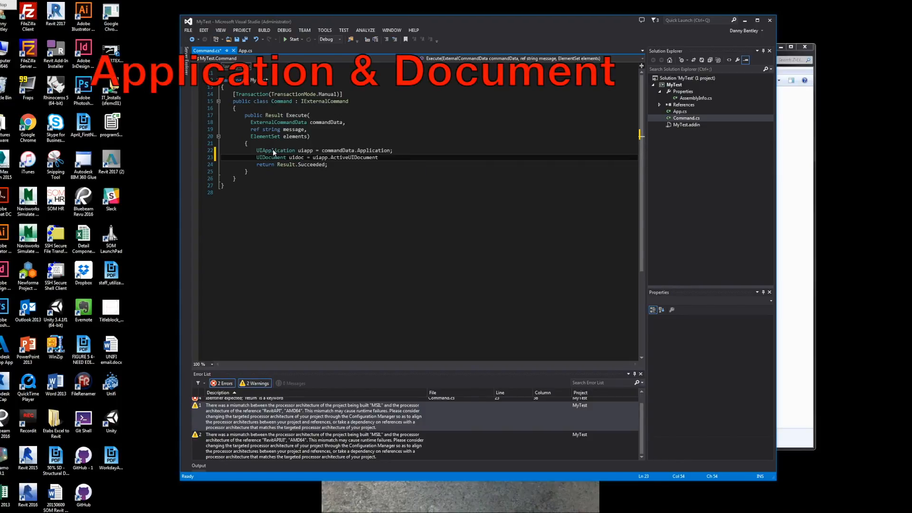
{"action": "key", "text": "Return"}
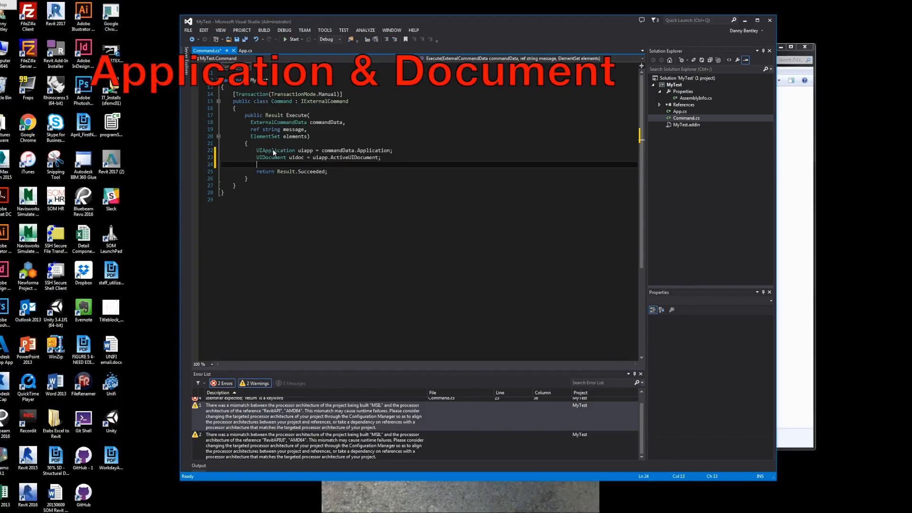
{"action": "type", "text": "Application app = "}
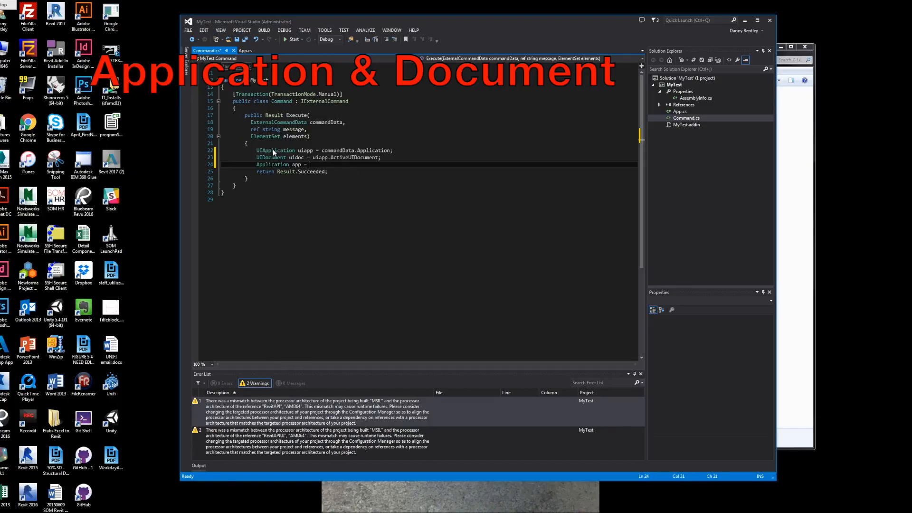
{"action": "type", "text": "ui"}
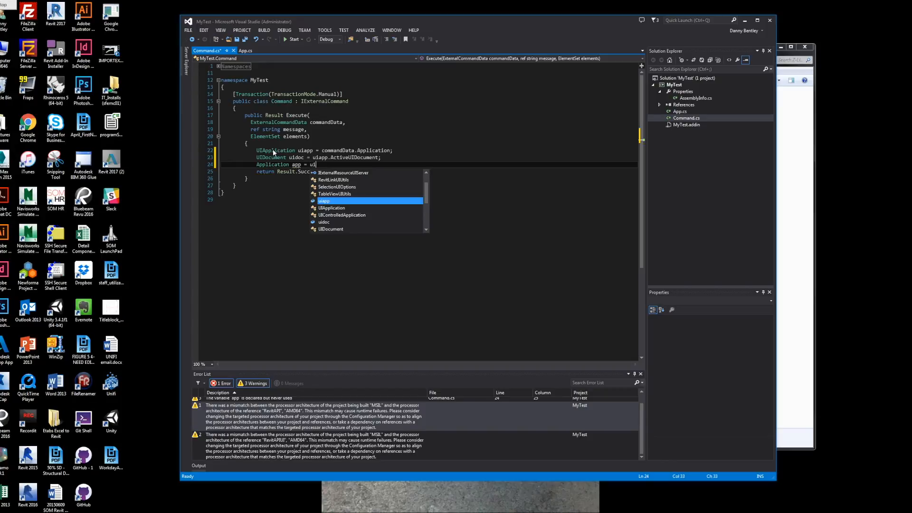
{"action": "type", "text": "app.Application"}
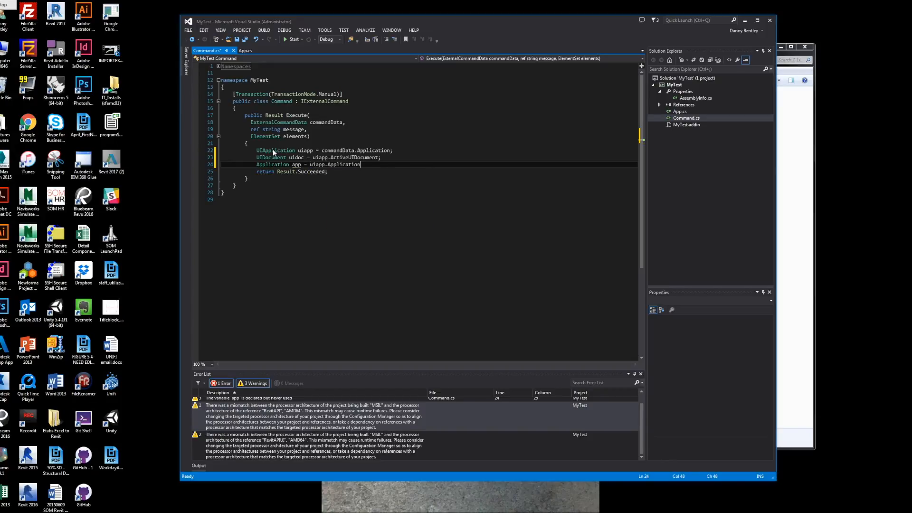
{"action": "type", "text": ";"}
{"action": "key", "text": "Return"}
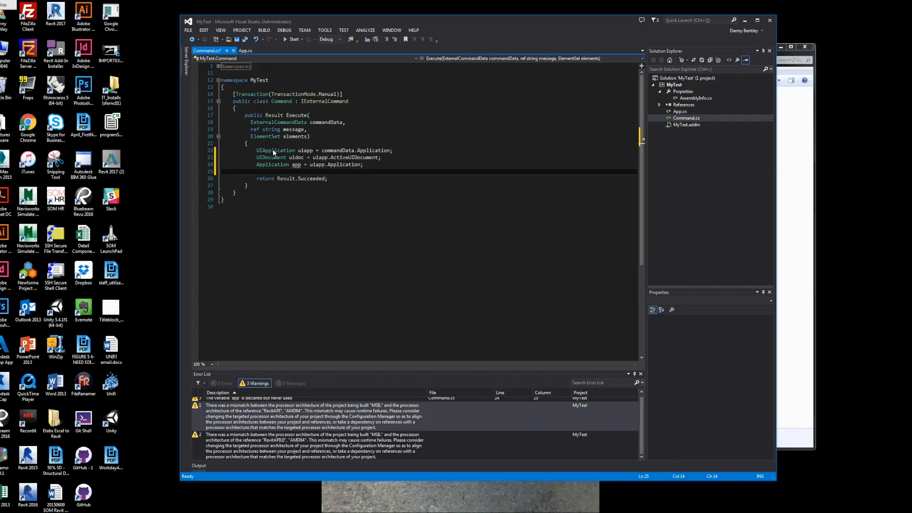
{"action": "type", "text": "DockablePane"}
{"action": "type", "text": "uidoc."}
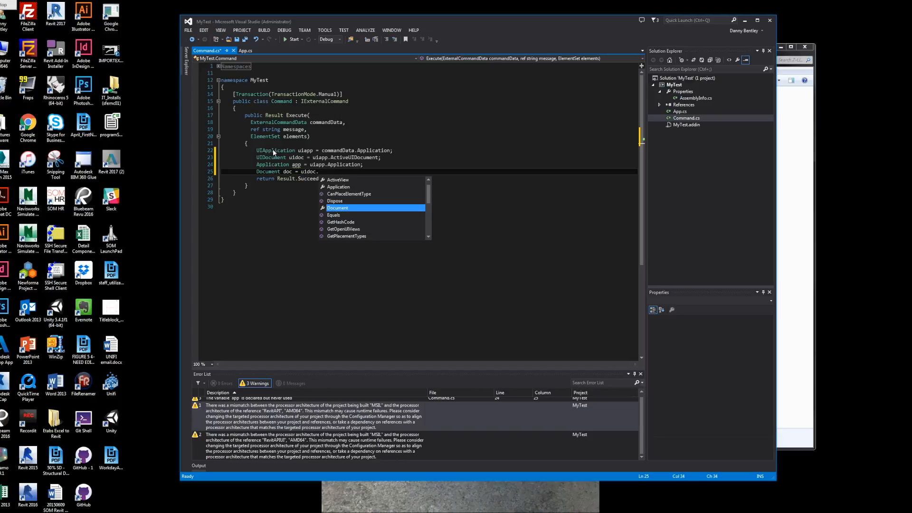
{"action": "key", "text": "Tab"}
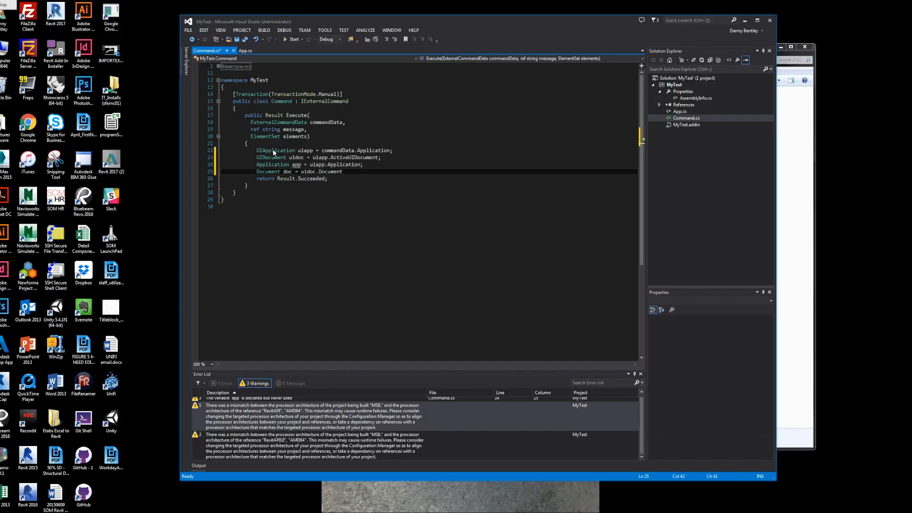
{"action": "type", "text": ";"}
{"action": "key", "text": "Return"}
{"action": "key", "text": "Return"}
{"action": "type", "text": "refer"}
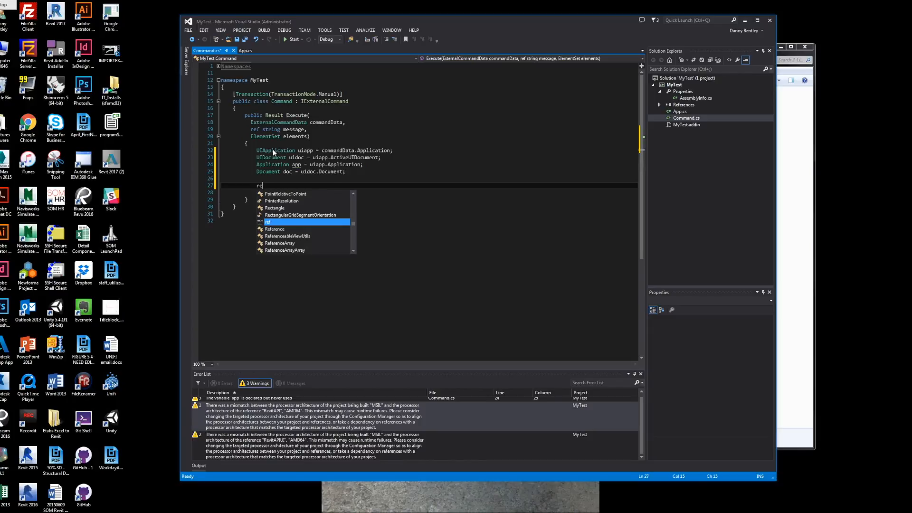
Pick a single element reference with uidoc.Selection.PickObject(ObjectType.Element)
{"action": "key", "text": "Tab"}
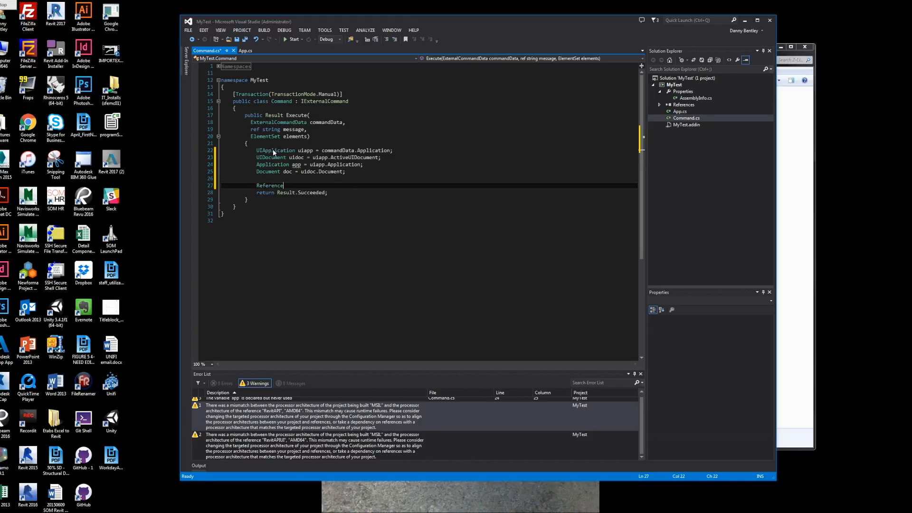
{"action": "type", "text": "reference ="}
{"action": "type", "text": " uid"}
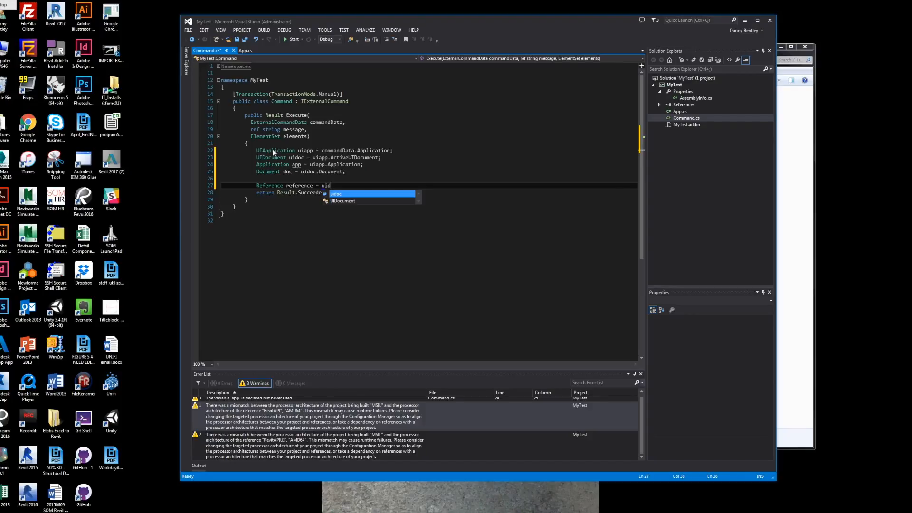
{"action": "type", "text": "oc.sel"}
{"action": "key", "text": "Tab"}
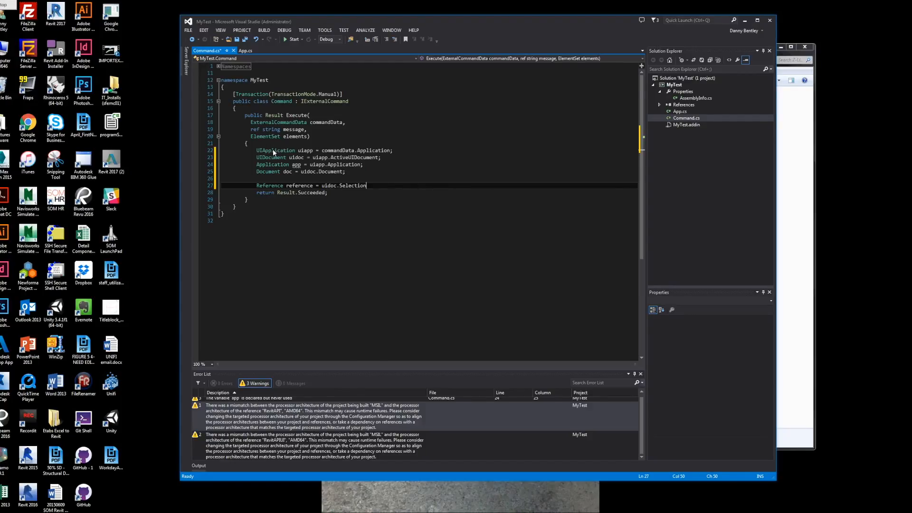
{"action": "type", "text": ".pic"}
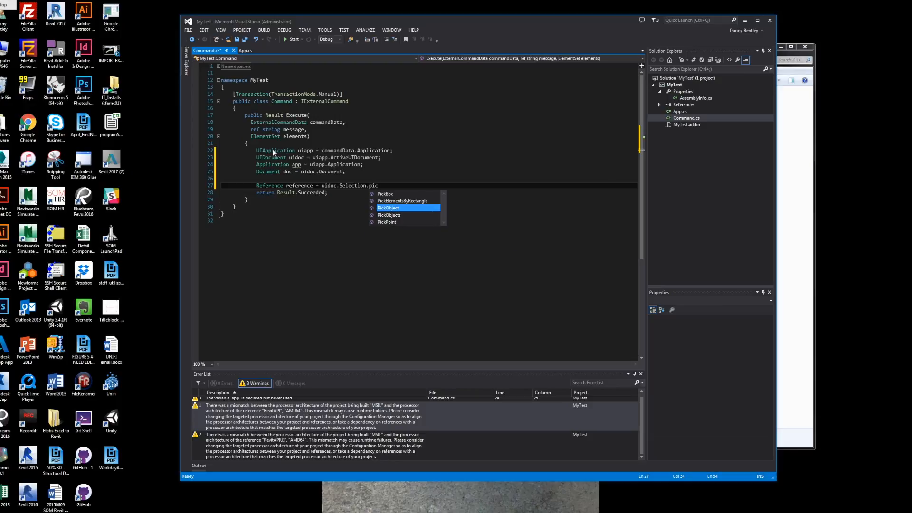
{"action": "key", "text": "Tab"}
{"action": "type", "text": "(o"}
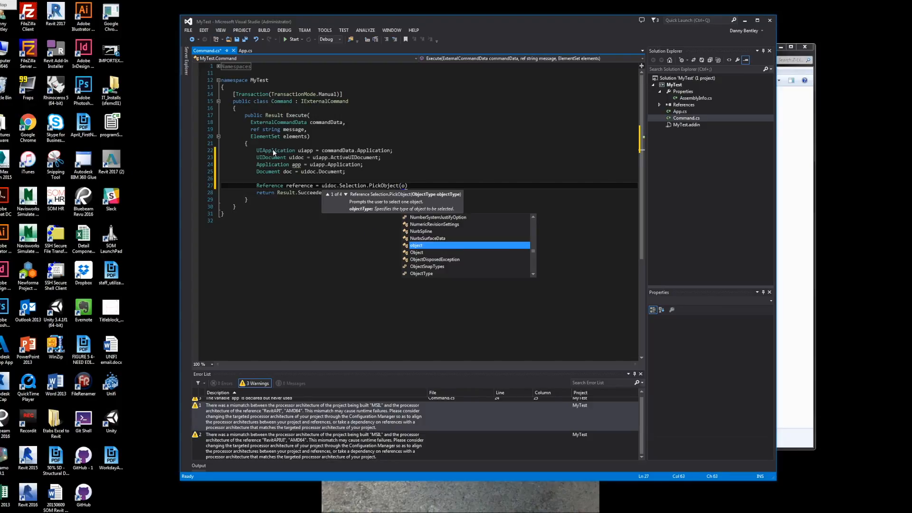
{"action": "type", "text": "b"}
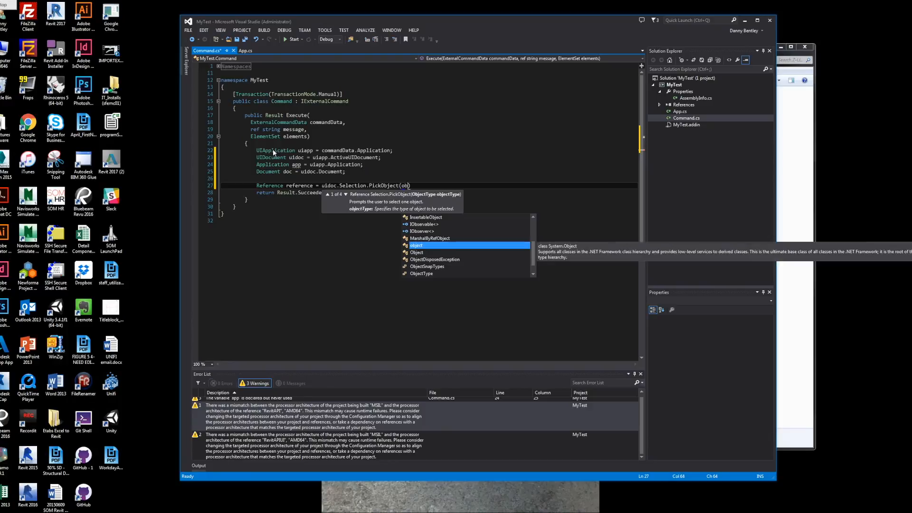
{"action": "type", "text": "jectt"}
{"action": "key", "text": "Tab"}
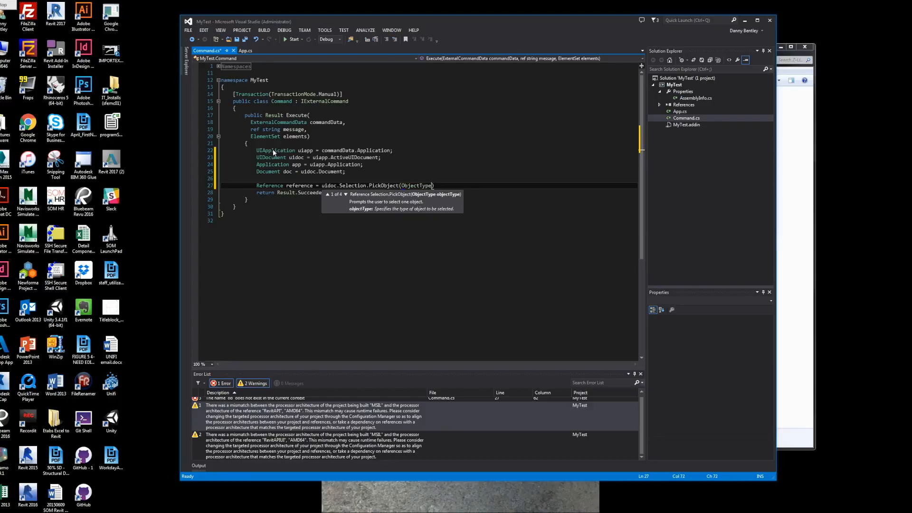
{"action": "type", "text": ".ele"}
{"action": "key", "text": "Tab"}
{"action": "type", "text": ");"}
{"action": "key", "text": "Return"}
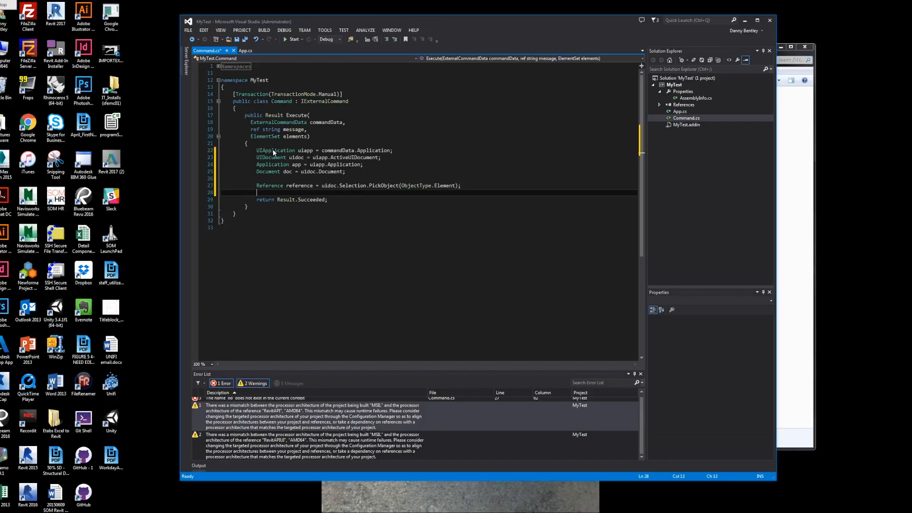
{"action": "type", "text": "Element "}
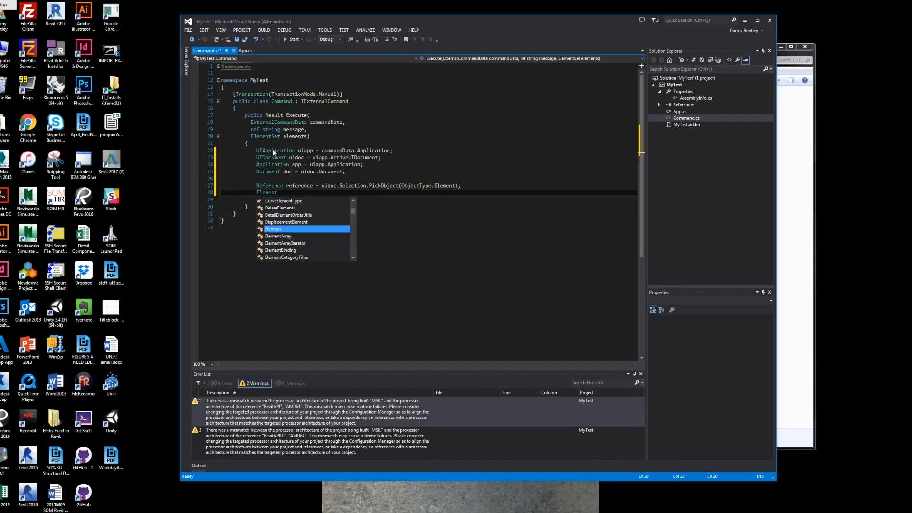
{"action": "type", "text": "elemetn"}
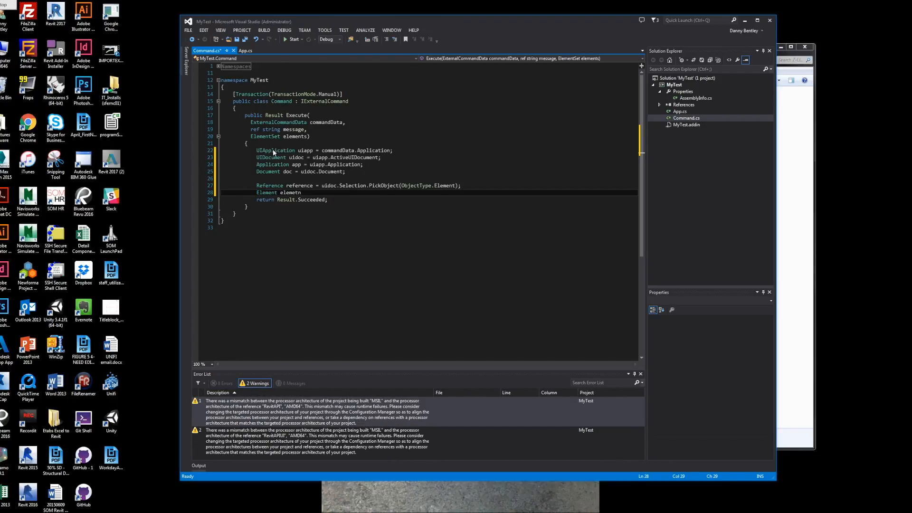
Store the picked element as 'Element element = uidoc.Document.GetElement(reference);'
{"action": "key", "text": "BackSpace"}
{"action": "key", "text": "BackSpace"}
{"action": "type", "text": "nt ="}
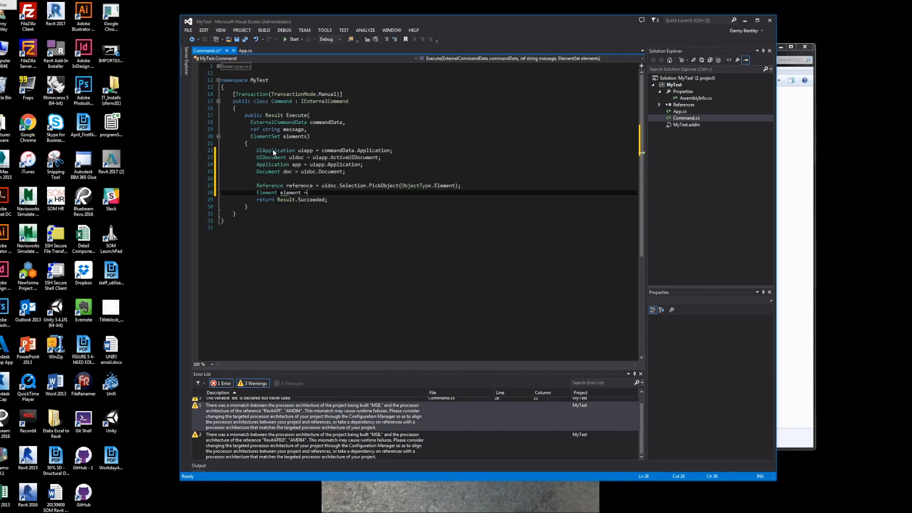
{"action": "type", "text": " uidoc."}
{"action": "key", "text": "Down"}
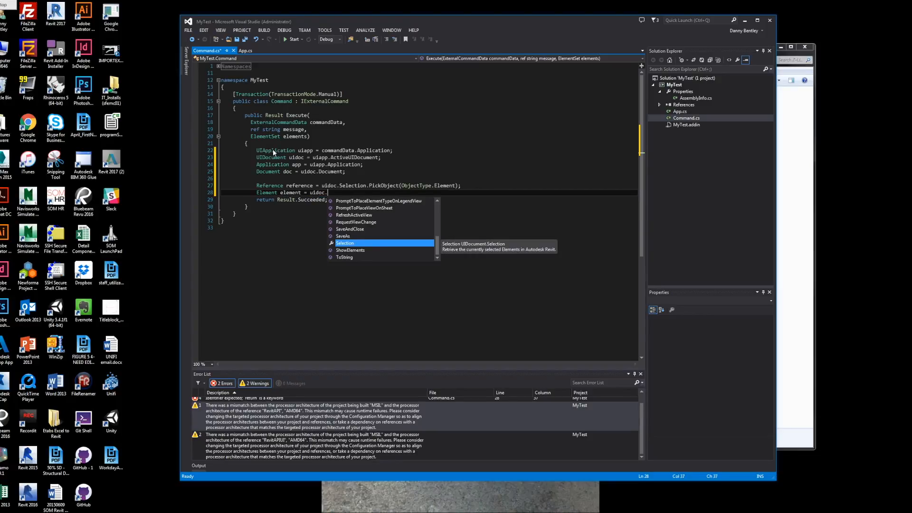
{"action": "type", "text": "doc"}
{"action": "key", "text": "Tab"}
{"action": "type", "text": ".get"}
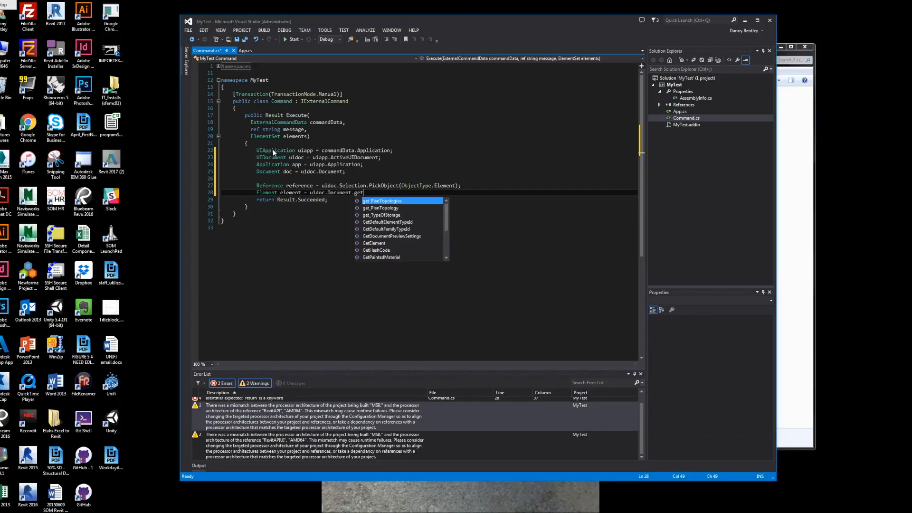
{"action": "type", "text": "el"}
{"action": "key", "text": "Tab"}
{"action": "type", "text": "("}
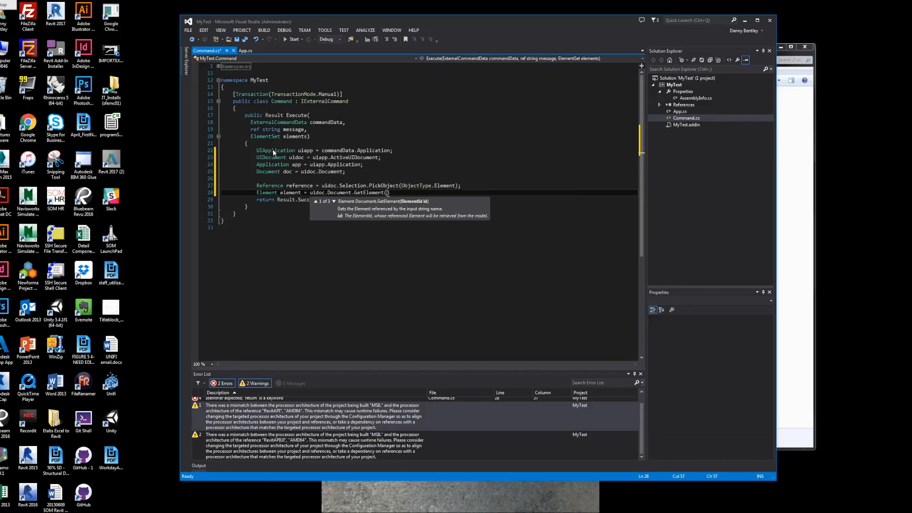
{"action": "type", "text": "refer"}
{"action": "key", "text": "Tab"}
{"action": "type", "text": ");"}
{"action": "key", "text": "Return"}
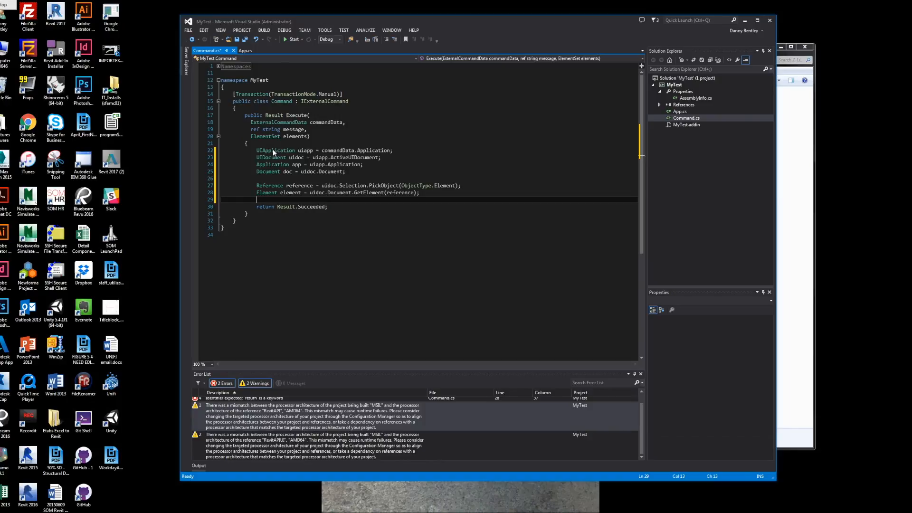
{"action": "type", "text": "using "}
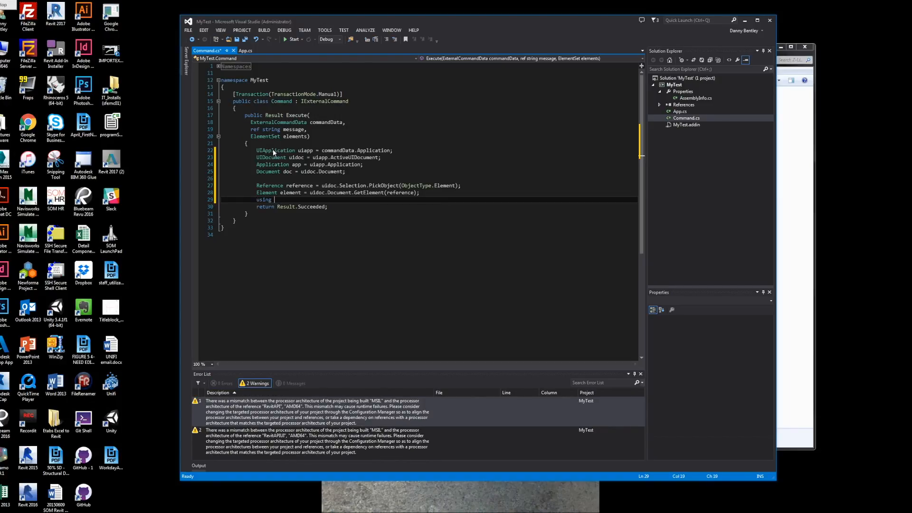
{"action": "type", "text": "(tran"}
Wrap a new Transaction on doc in a using block with an empty body
{"action": "key", "text": "Tab"}
{"action": "type", "text": "tx ="}
{"action": "type", "text": " new t"}
{"action": "type", "text": "ran"}
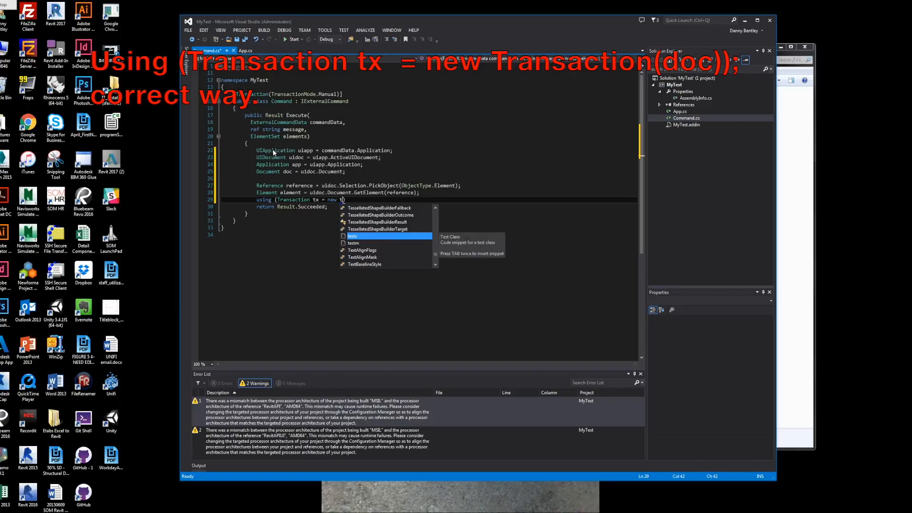
{"action": "key", "text": "Tab"}
{"action": "type", "text": "("}
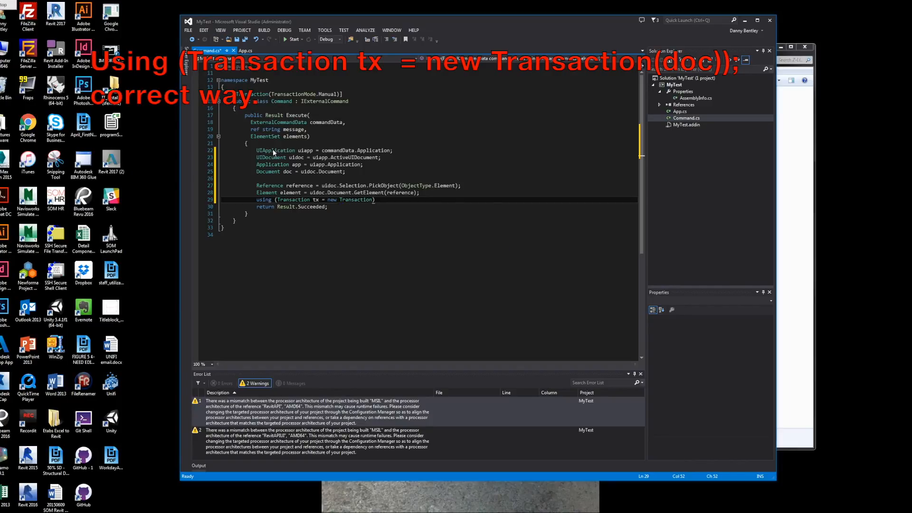
{"action": "type", "text": "doc"}
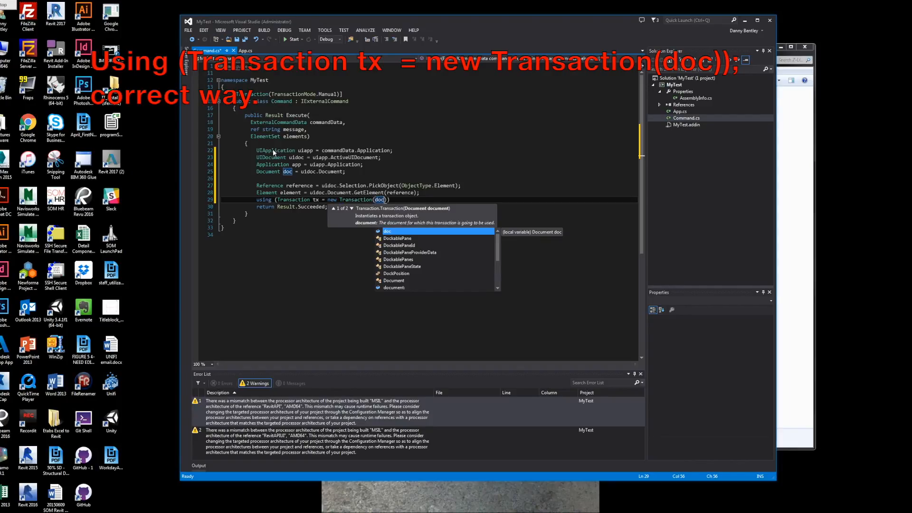
{"action": "key", "text": "Escape"}
{"action": "key", "text": "End"}
{"action": "key", "text": "Return"}
{"action": "type", "text": "{"}
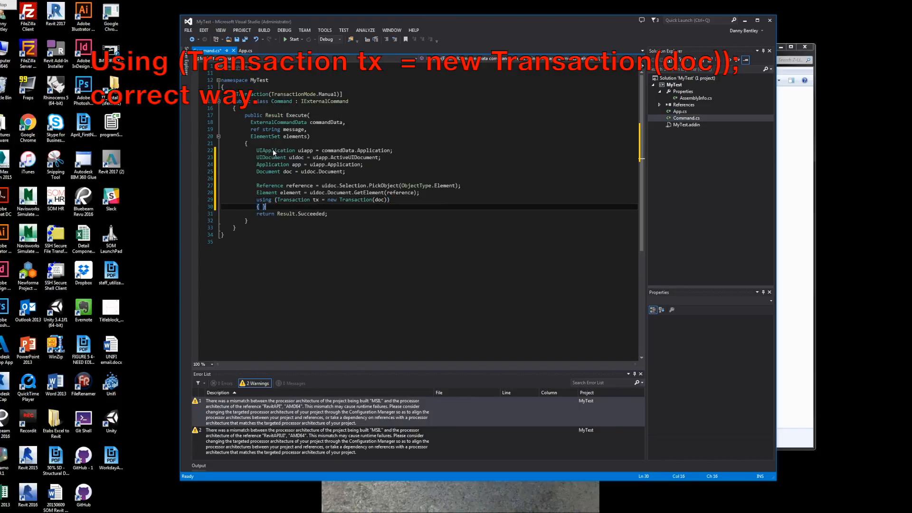
{"action": "key", "text": "Return"}
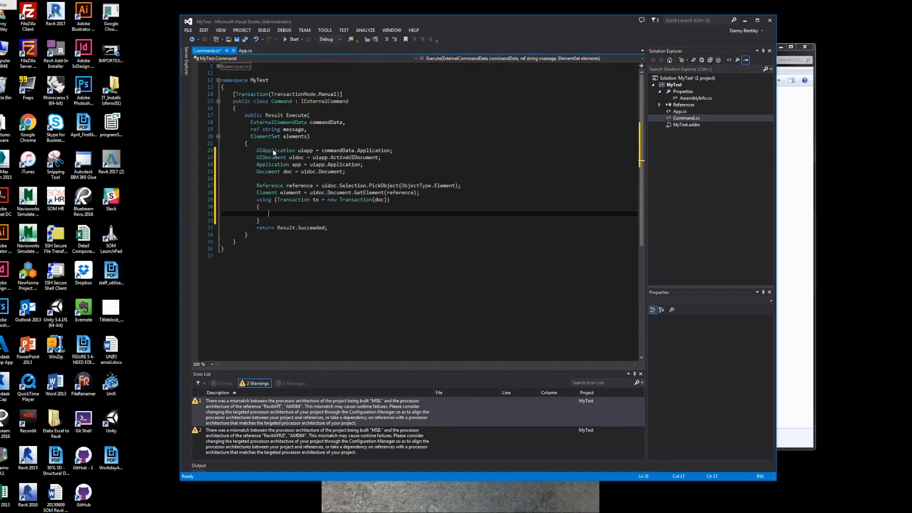
{"action": "type", "text": "tx.s"}
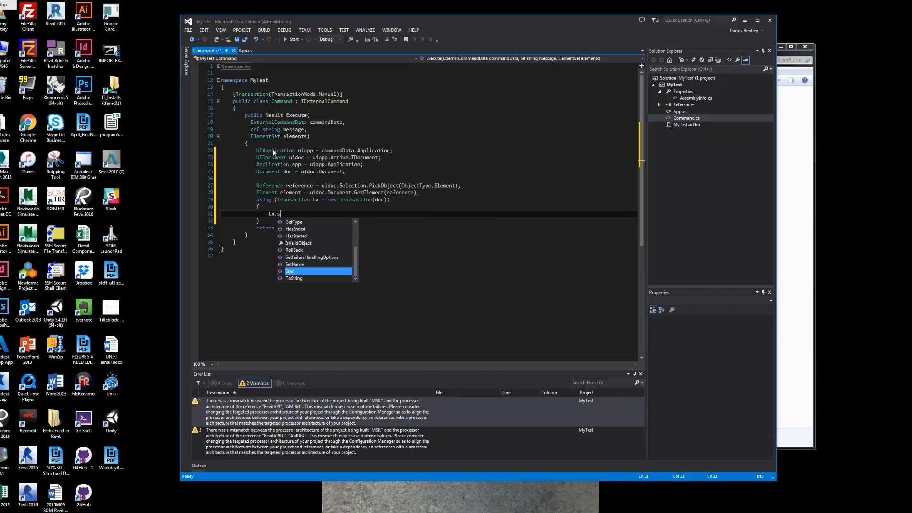
Start the transaction with tx.Start and a transaction name
{"action": "key", "text": "Tab"}
{"action": "type", "text": "(\""}
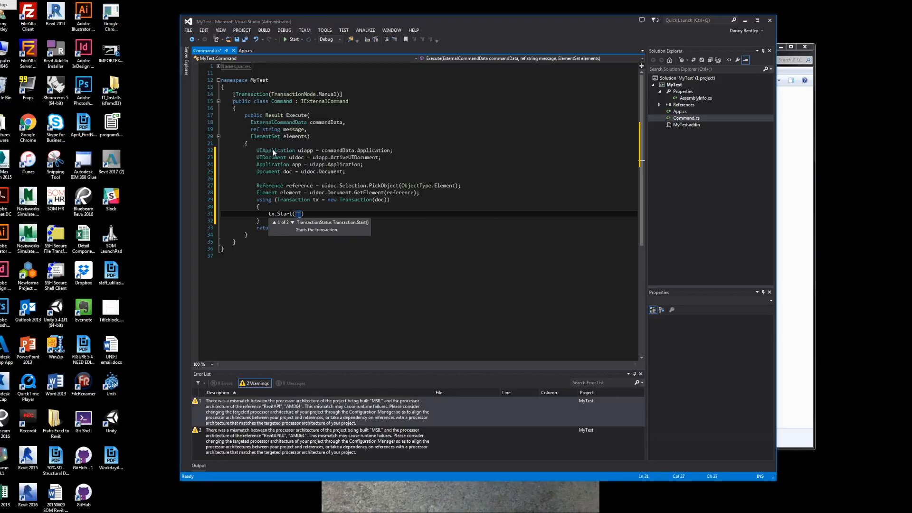
{"action": "type", "text": "tran"}
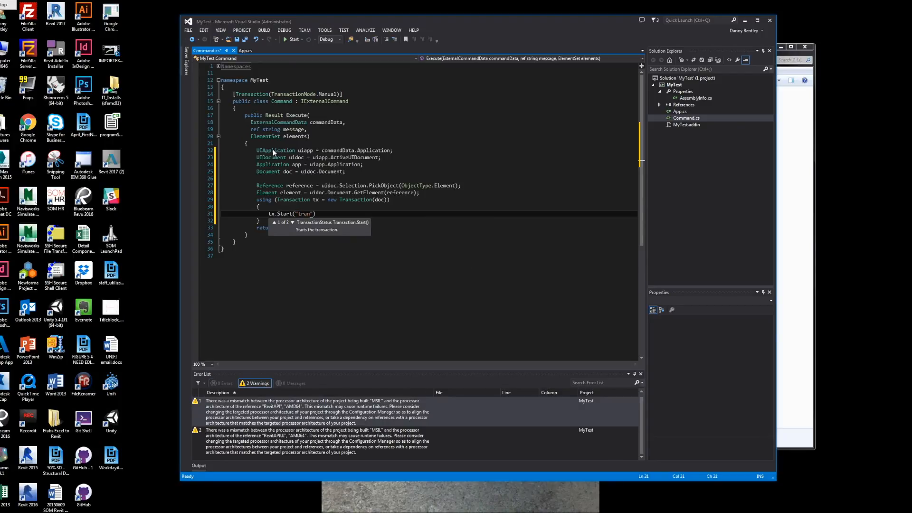
{"action": "type", "text": "sacto"}
{"action": "key", "text": "BackSpace"}
{"action": "type", "text": "ion"}
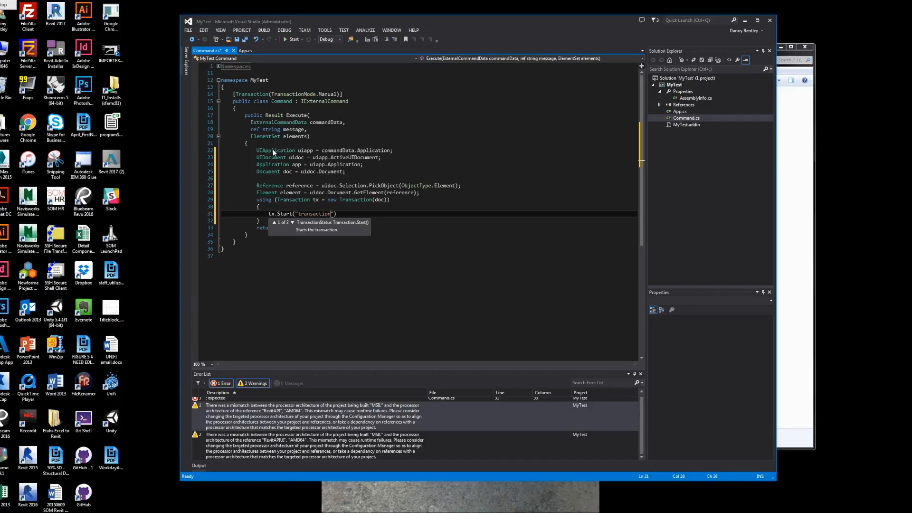
{"action": "type", "text": "\")"}
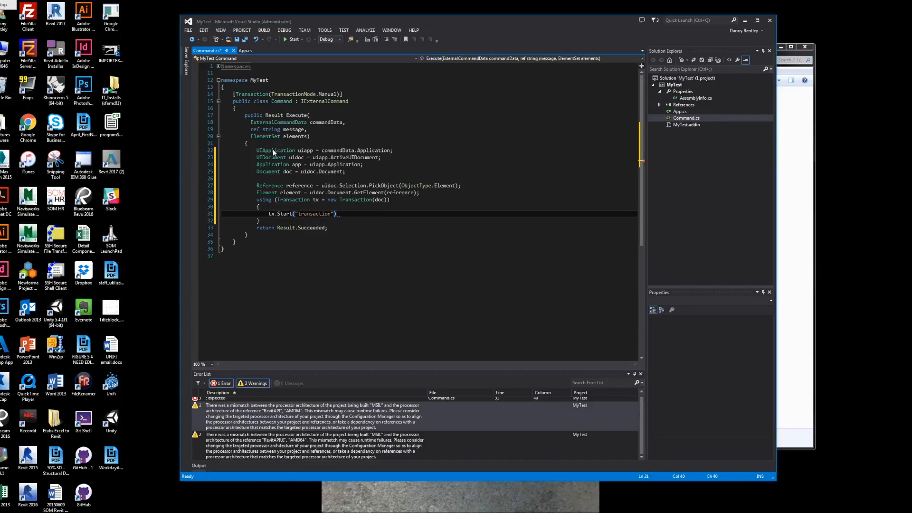
{"action": "type", "text": ";"}
{"action": "key", "text": "Return"}
{"action": "type", "text": "TaskDialog."}
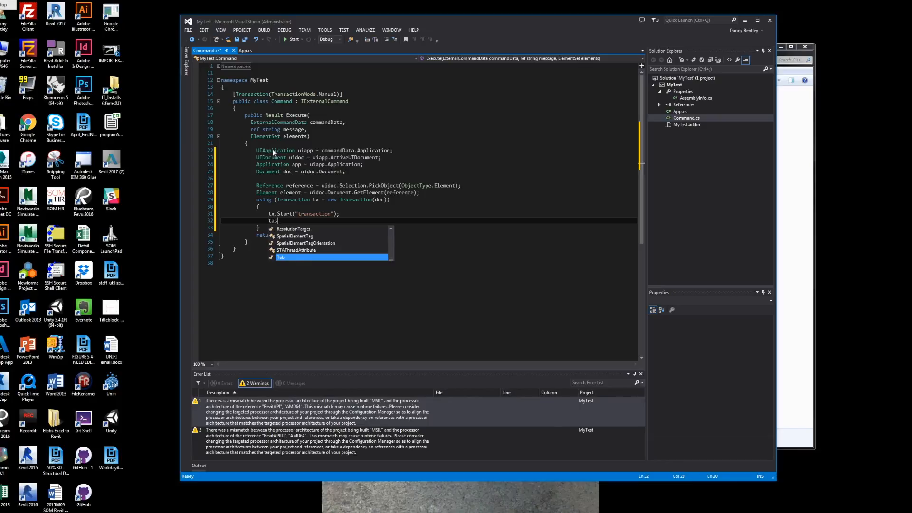
{"action": "type", "text": "sho("}
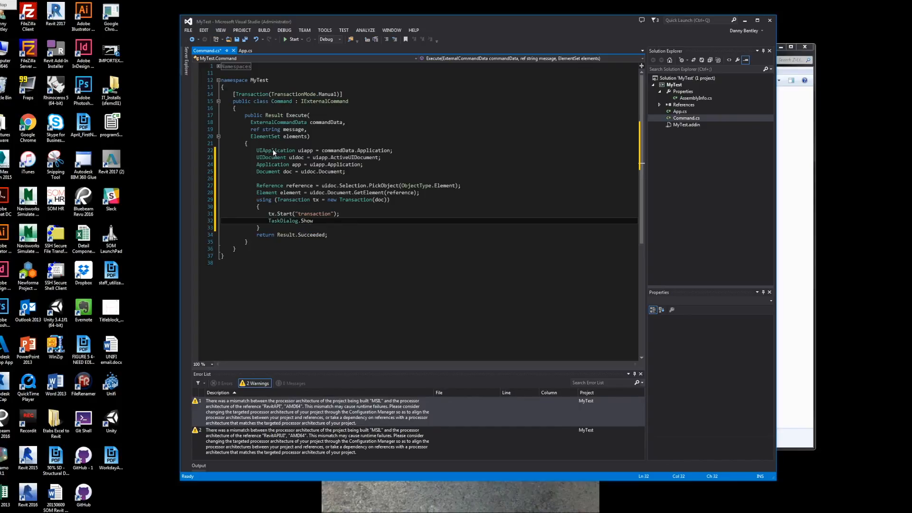
{"action": "type", "text": ")"}
{"action": "type", "text": "element."}
{"action": "type", "text": "n"}
Show element.Name in a TaskDialog with a title, commit, then build and launch in Revit
{"action": "key", "text": "Tab"}
{"action": "type", "text": ","}
{"action": "key", "text": "BackSpace"}
{"action": "key", "text": "BackSpace"}
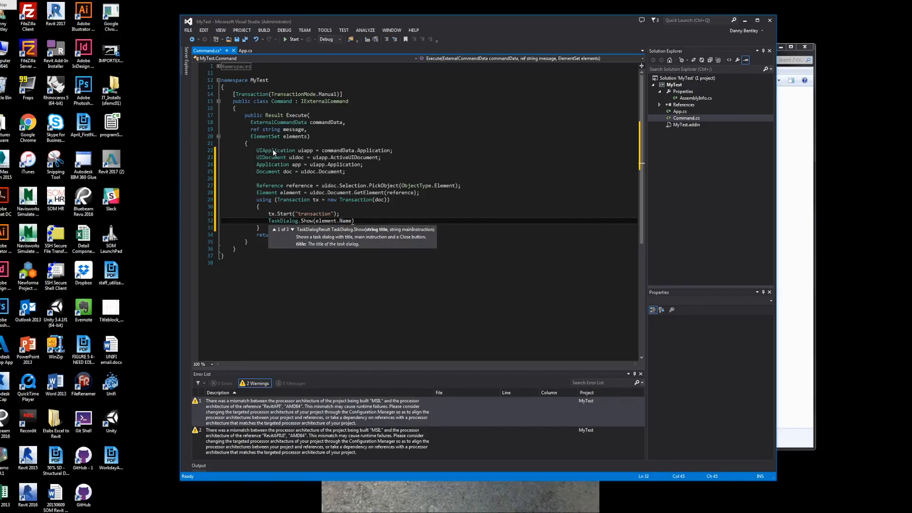
{"action": "key", "text": "ctrl+Left"}
{"action": "key", "text": "Left"}
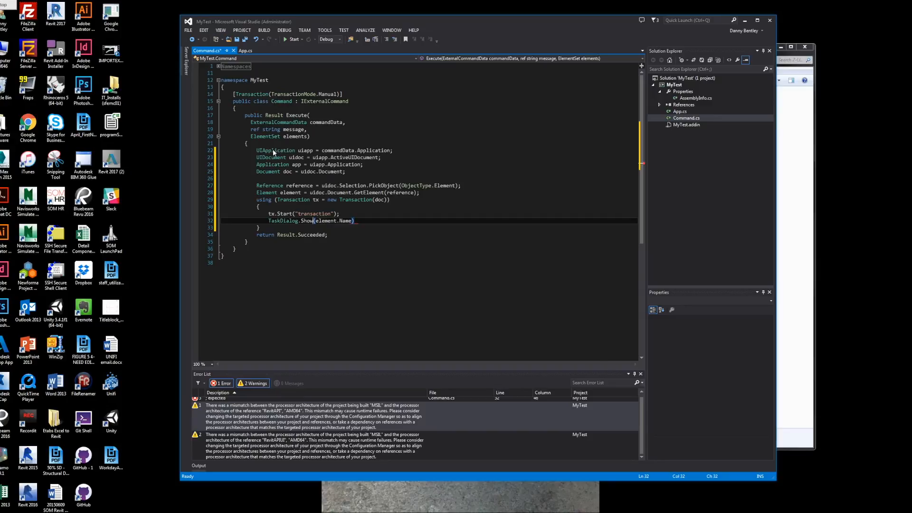
{"action": "type", "text": "\"\""}
{"action": "key", "text": "Left"}
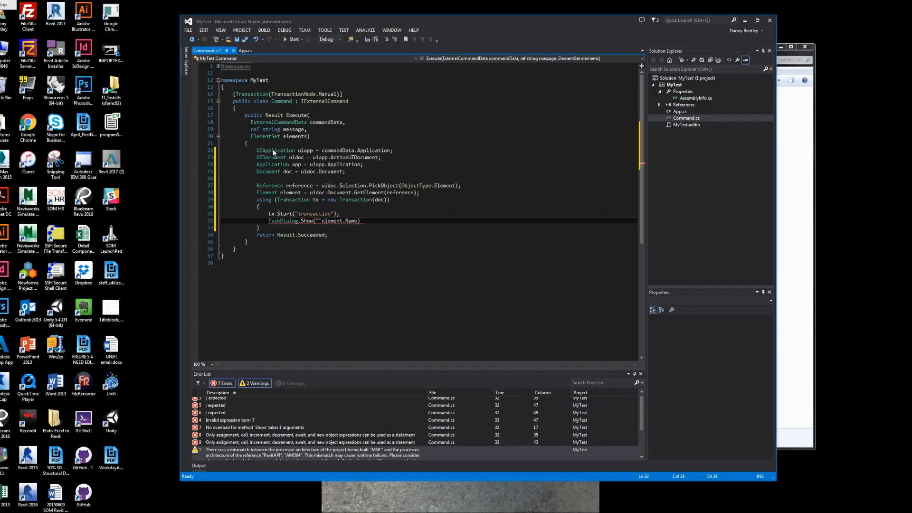
{"action": "type", "text": "title"}
{"action": "key", "text": "BackSpace"}
{"action": "type", "text": ":) "}
{"action": "type", "text": ", "}
{"action": "type", "text": ";"}
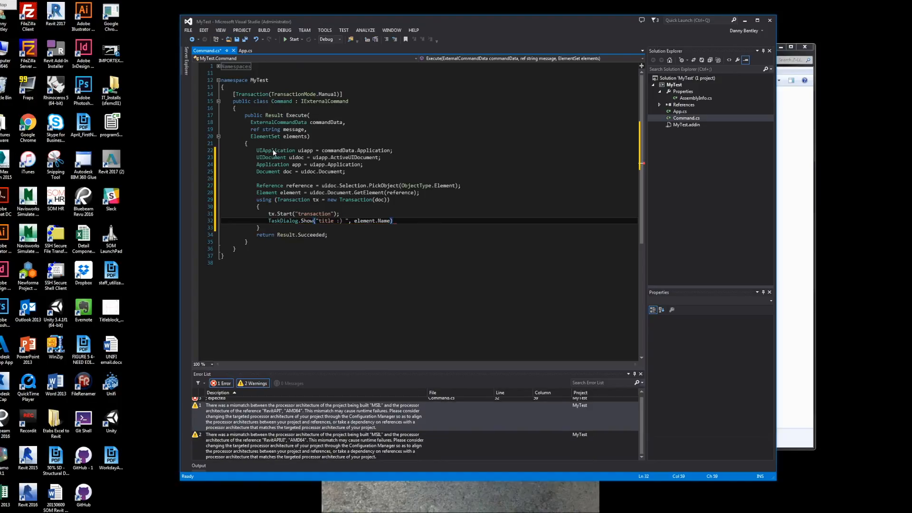
{"action": "key", "text": "Return"}
{"action": "type", "text": "tx.Commit()"}
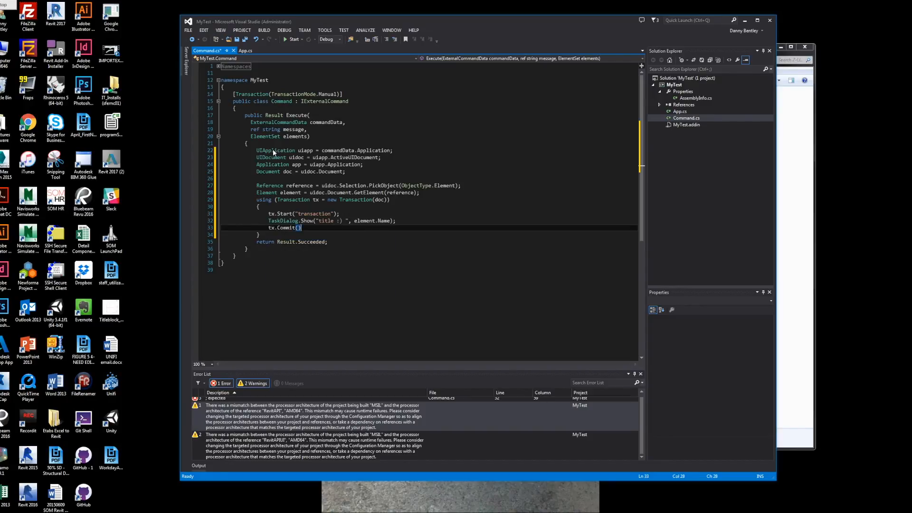
{"action": "type", "text": ";"}
{"action": "left_click", "coordinate": [292, 39]}
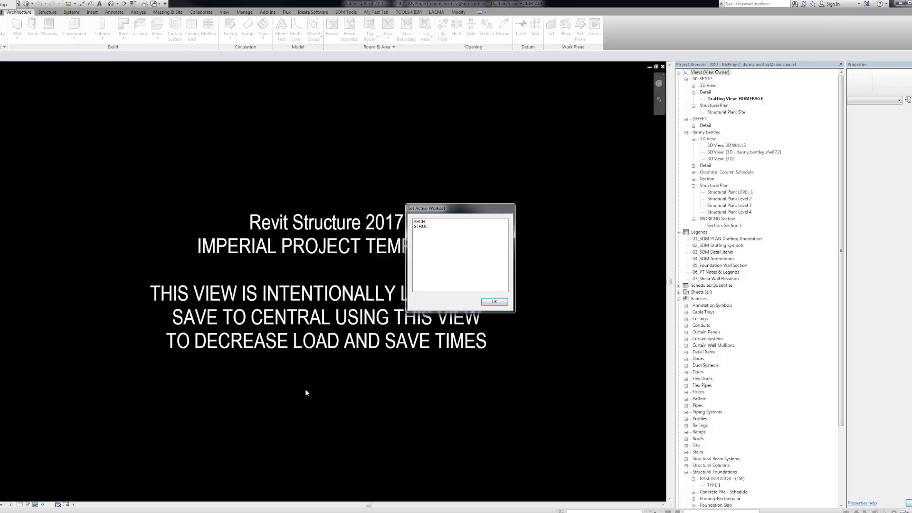
Choose the STRUC workset and open the 3D WALLS view
{"action": "left_click", "coordinate": [428, 227]}
{"action": "left_click", "coordinate": [493, 301]}
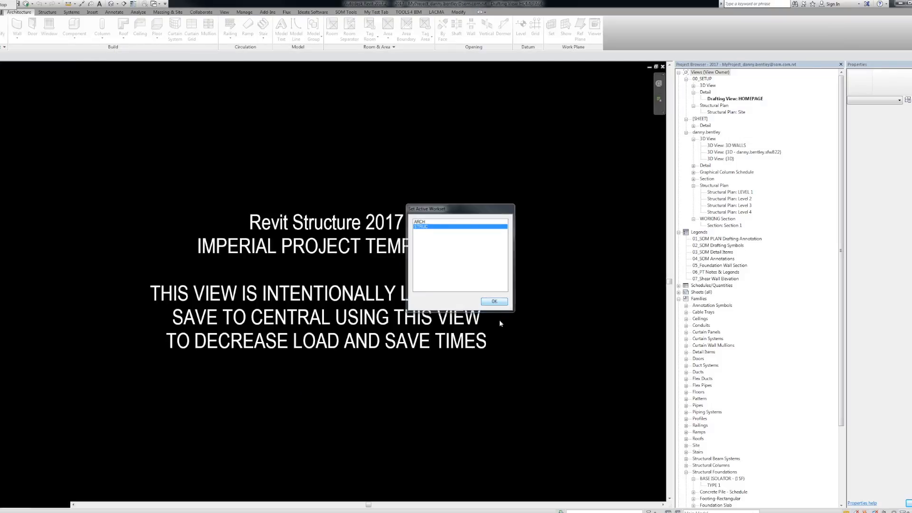
{"action": "double_click", "coordinate": [728, 146]}
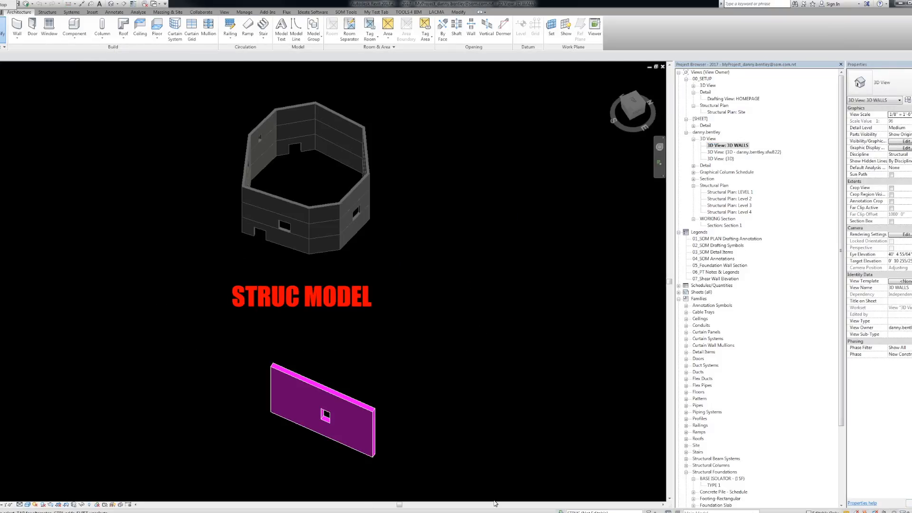
Run the test command from My Test Tab on the magenta wall, confirming it reports SW24
{"action": "left_click", "coordinate": [378, 13]}
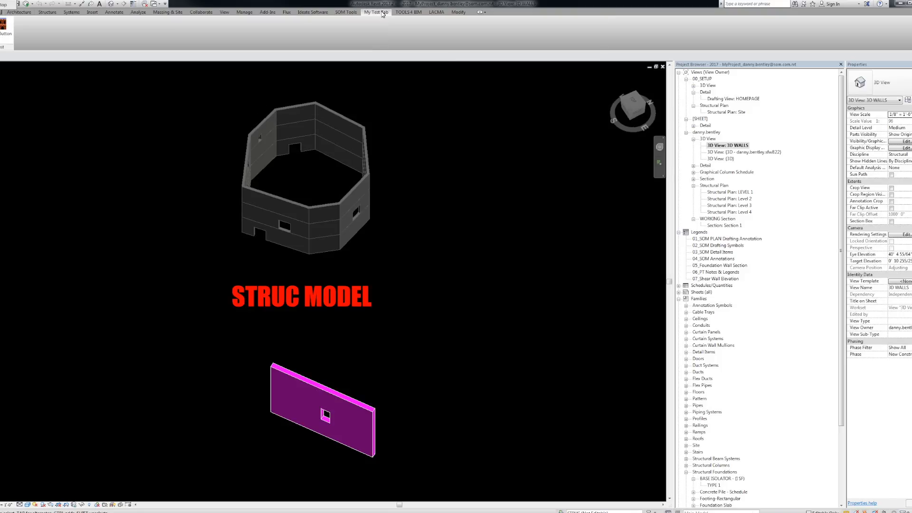
{"action": "left_click", "coordinate": [5, 32]}
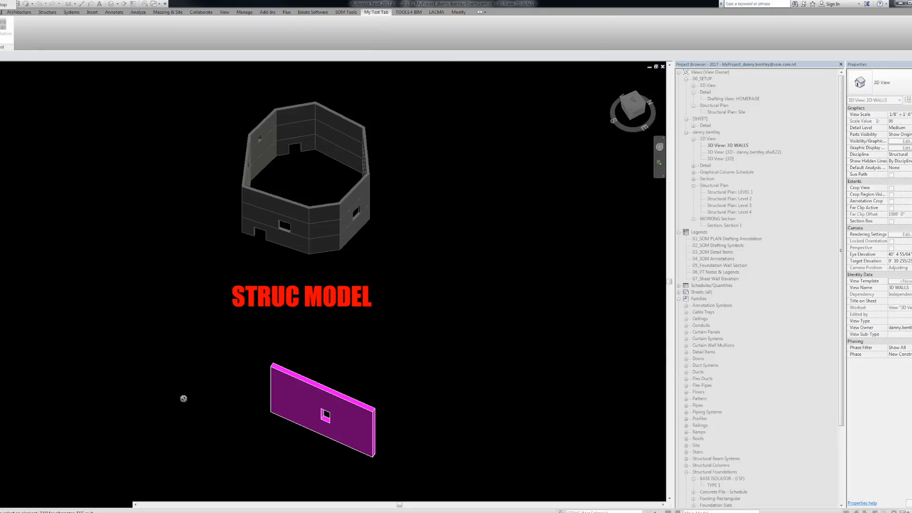
{"action": "left_click", "coordinate": [348, 392]}
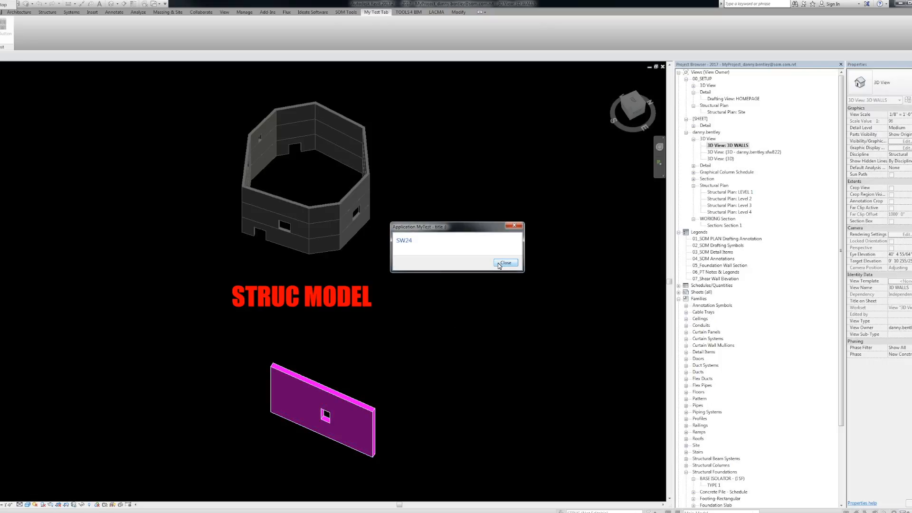
{"action": "left_click", "coordinate": [499, 265]}
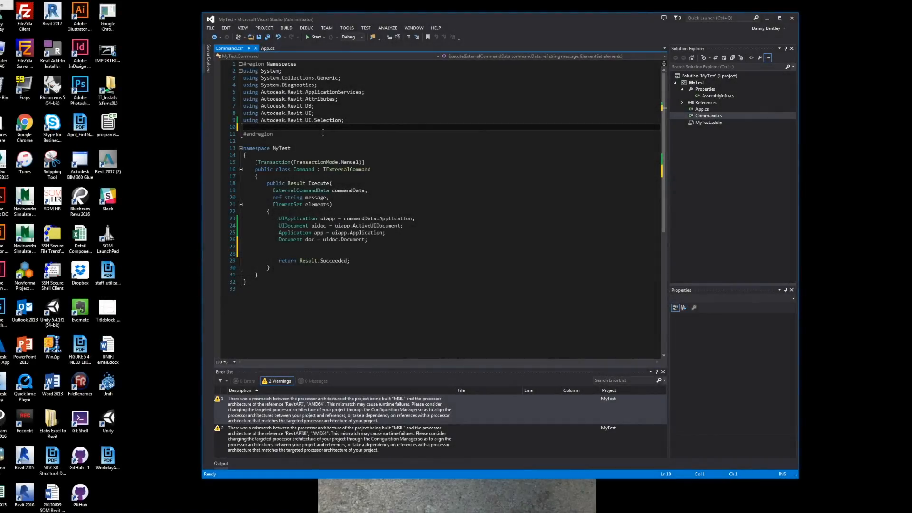
{"action": "type", "text": "using "}
{"action": "type", "text": "Sys"}
{"action": "type", "text": "tem.l"}
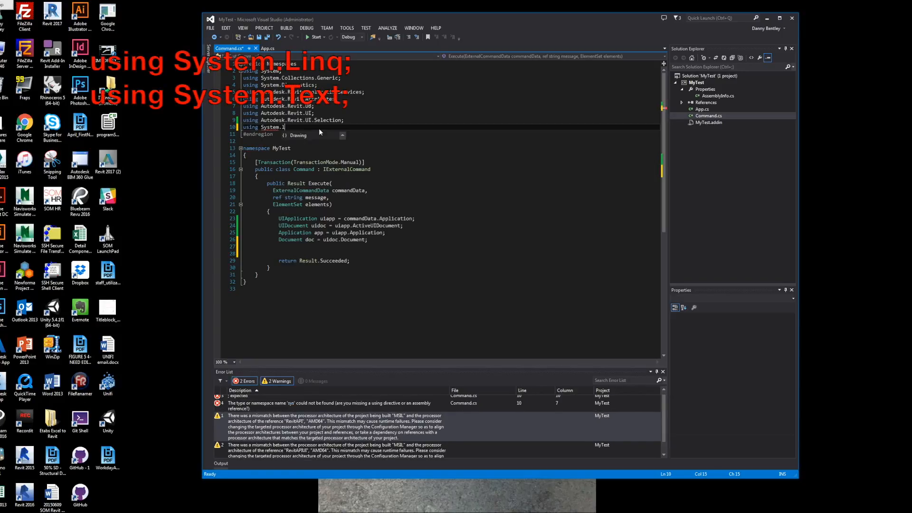
{"action": "type", "text": "inq;"}
Add 'using System.Linq;' and 'using System.Text;' to the Namespaces region
{"action": "key", "text": "Return"}
{"action": "type", "text": "u"}
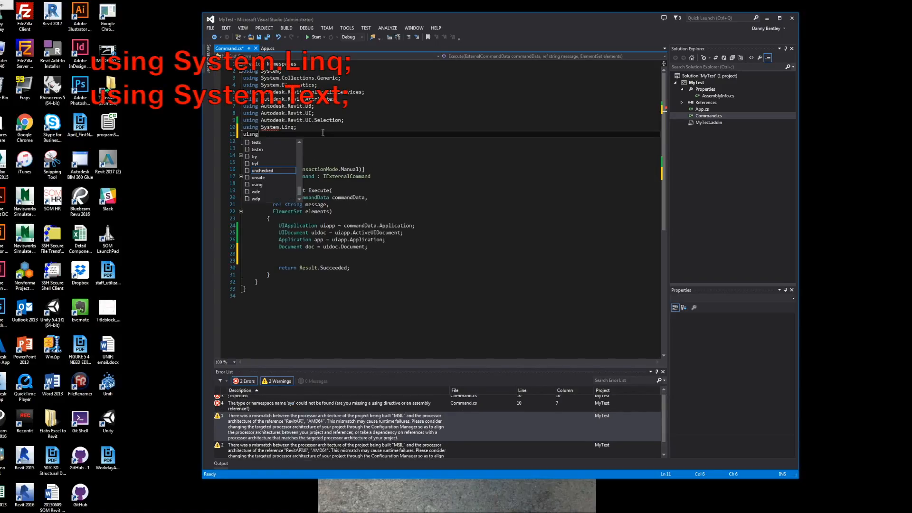
{"action": "type", "text": "sing "}
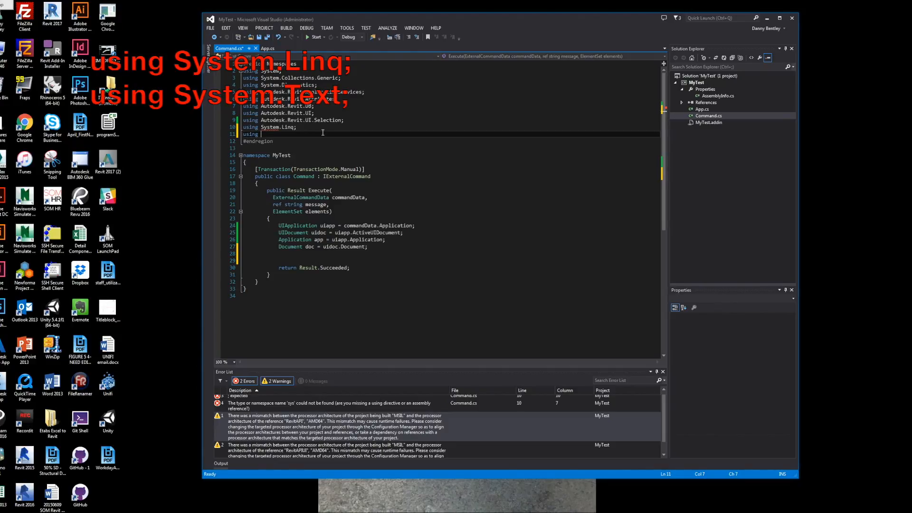
{"action": "type", "text": "System."}
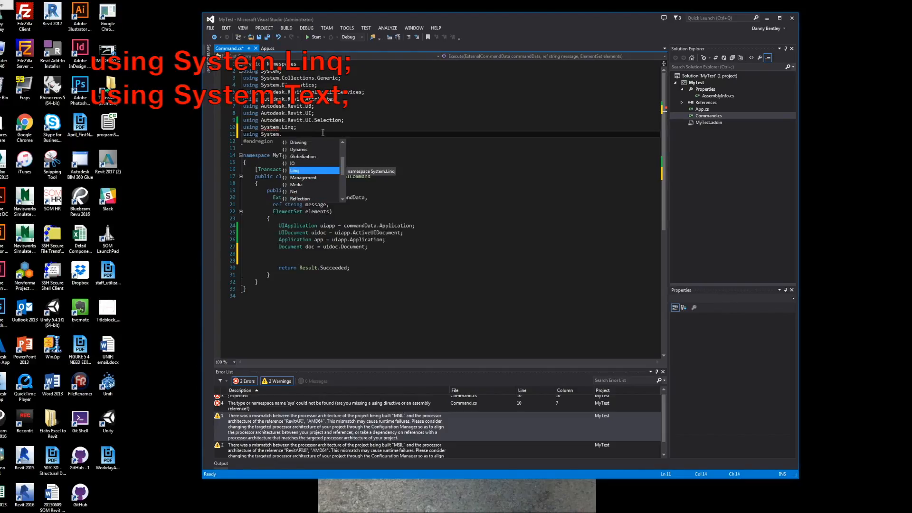
{"action": "type", "text": "Text;"}
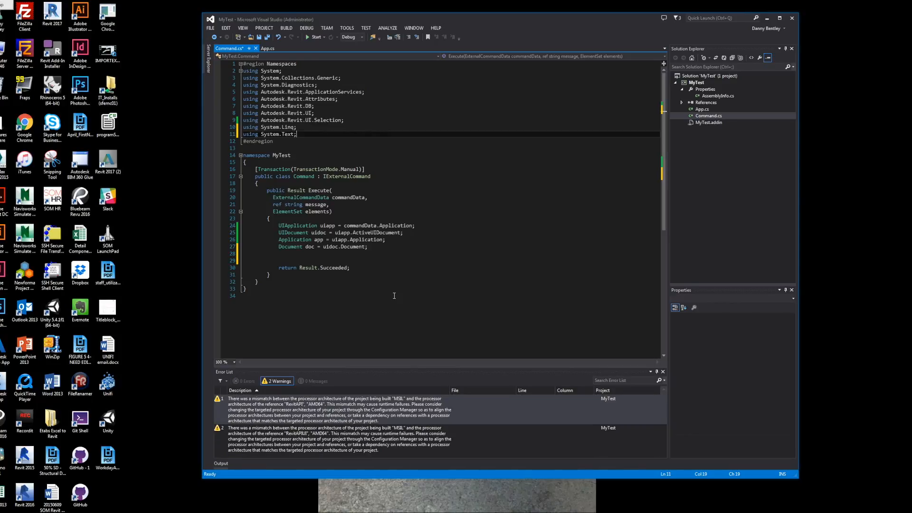
{"action": "left_click", "coordinate": [363, 254]}
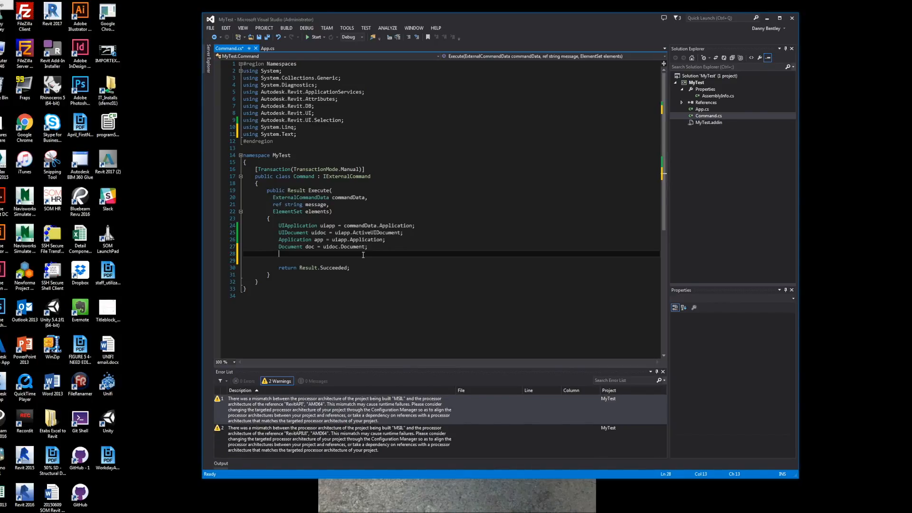
Pick multiple references with uidoc.Selection.PickObjects(ObjectType.Element, "Select elements") into pickedObjs
{"action": "left_click", "coordinate": [142, 309]}
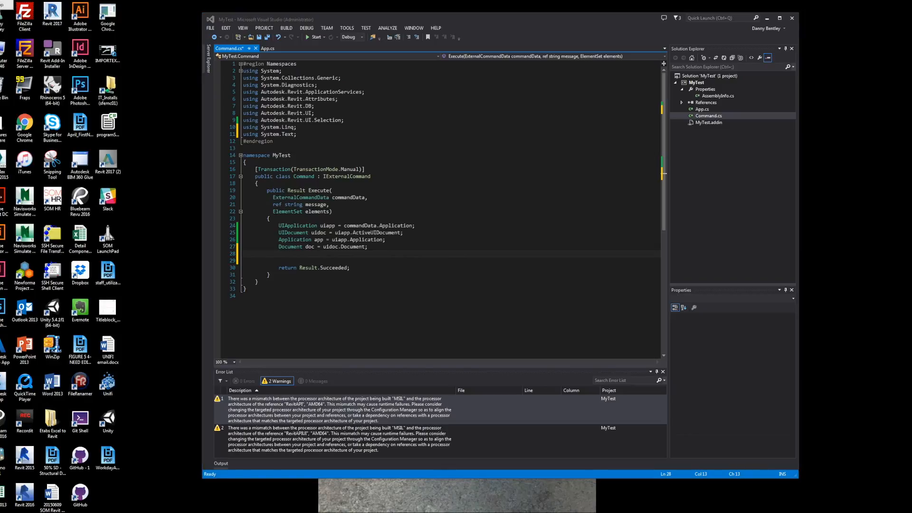
{"action": "left_click", "coordinate": [362, 265]}
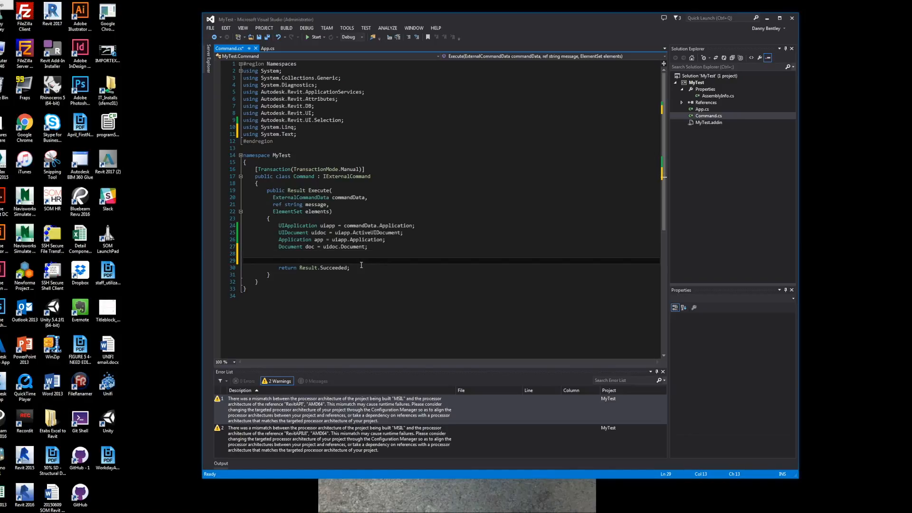
{"action": "type", "text": "Is"}
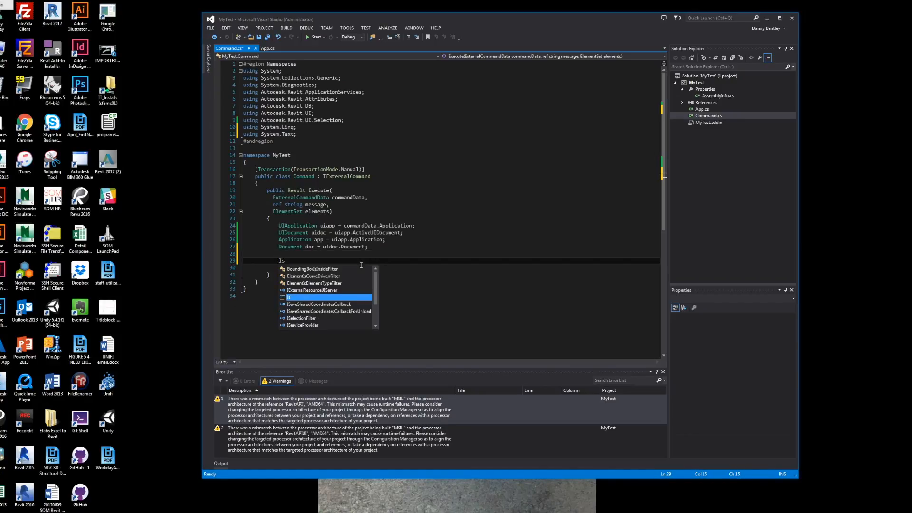
{"action": "type", "text": "List"}
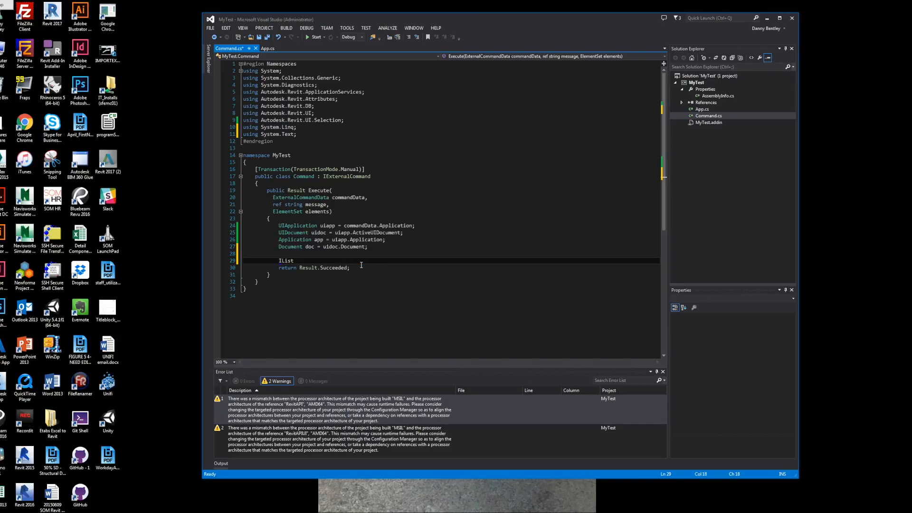
{"action": "type", "text": "<"}
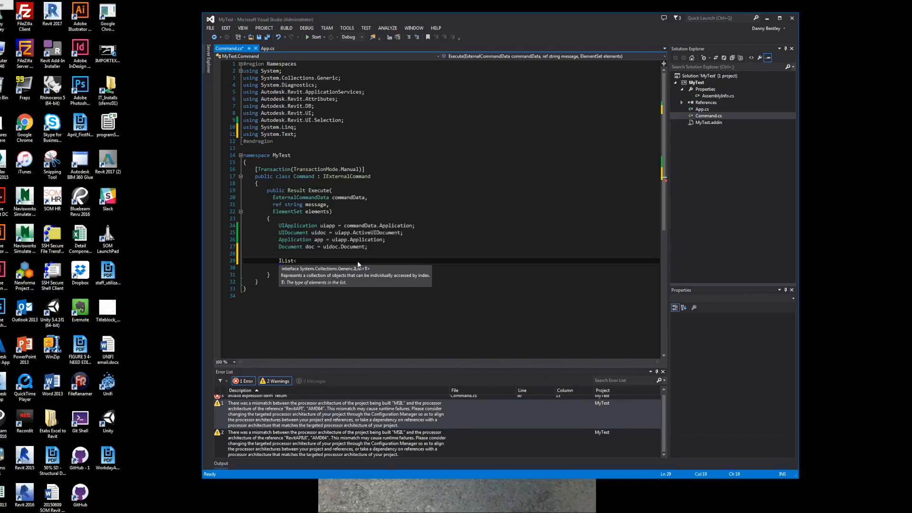
{"action": "type", "text": "Reference>"}
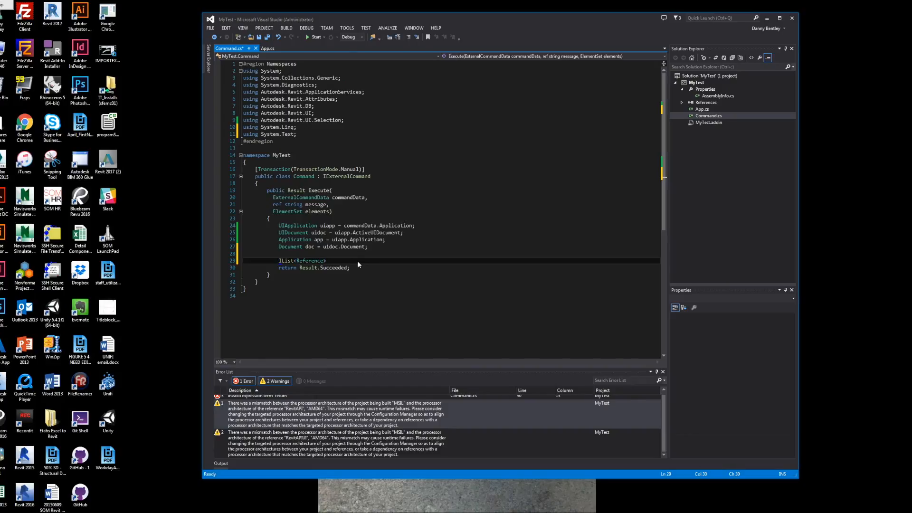
{"action": "type", "text": " picked"}
{"action": "type", "text": "Objs"}
{"action": "type", "text": " = uidoc"}
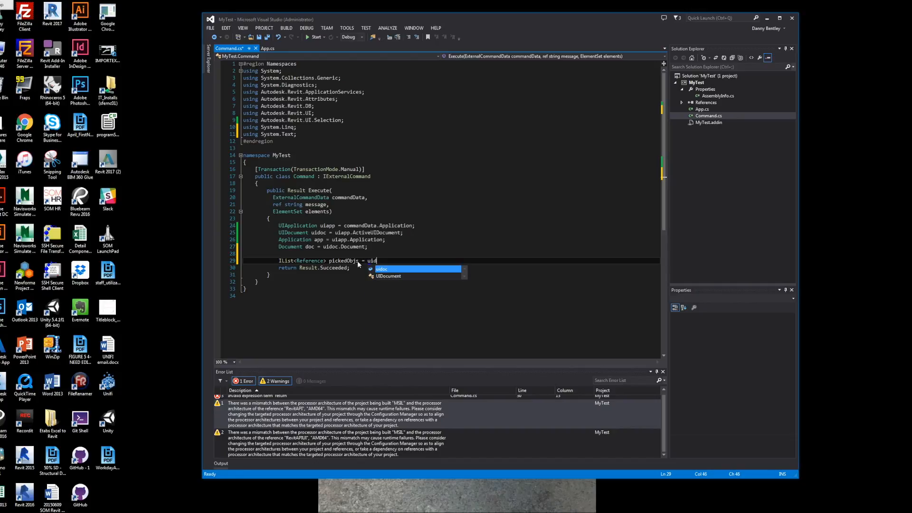
{"action": "type", "text": ".s"}
{"action": "key", "text": "Tab"}
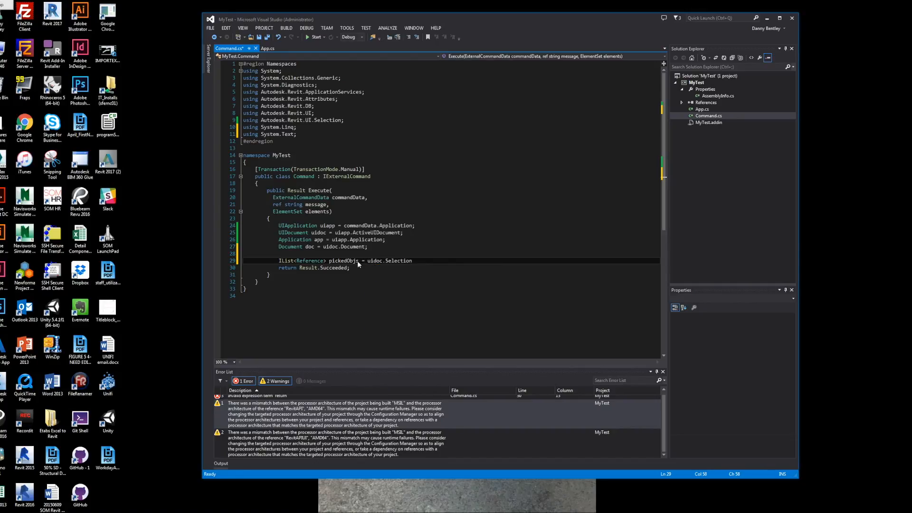
{"action": "type", "text": ".pic"}
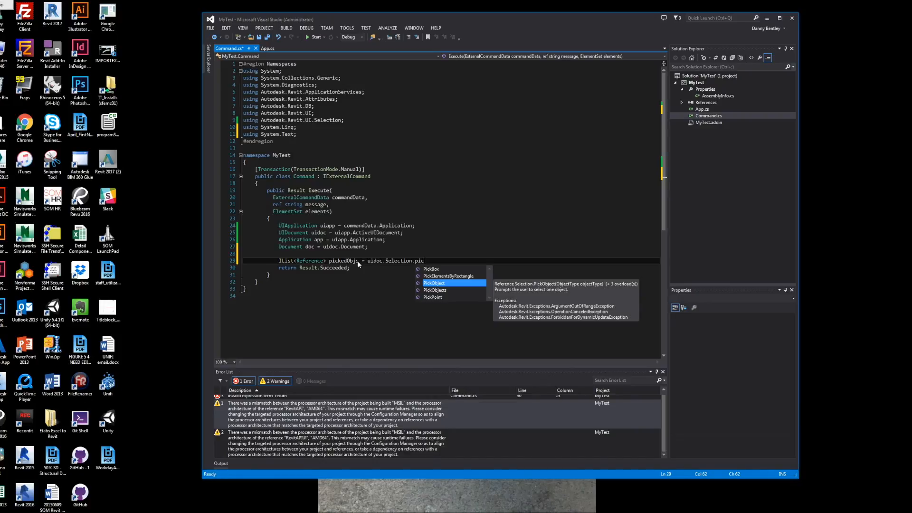
{"action": "key", "text": "Tab"}
{"action": "type", "text": "s("}
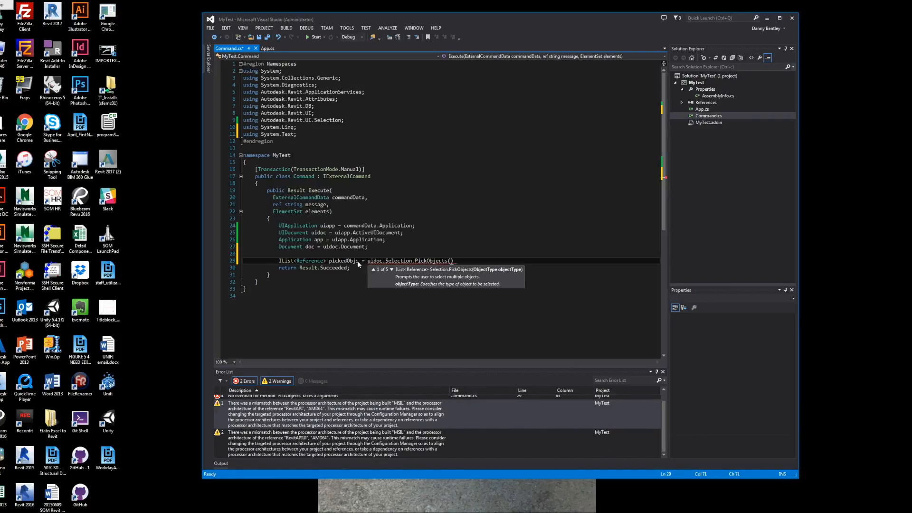
{"action": "type", "text": "Object"}
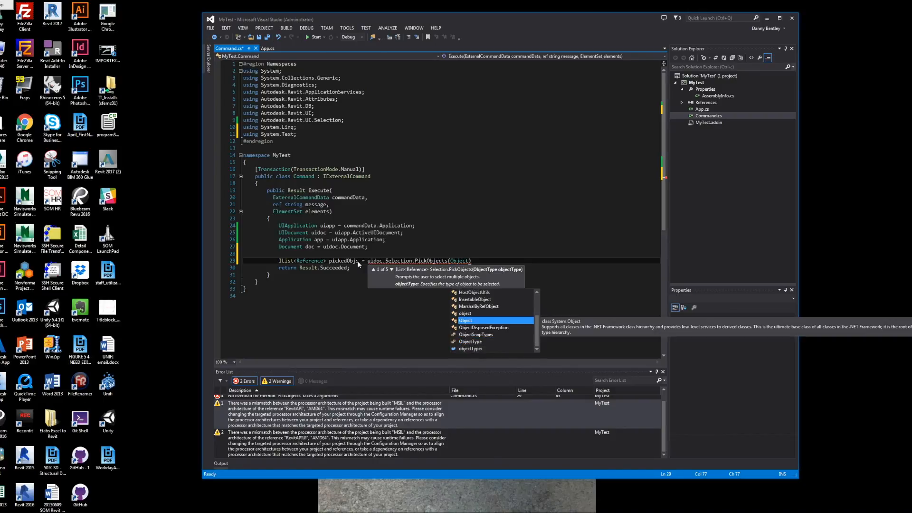
{"action": "type", "text": "T"}
{"action": "key", "text": "Tab"}
{"action": "type", "text": ".E"}
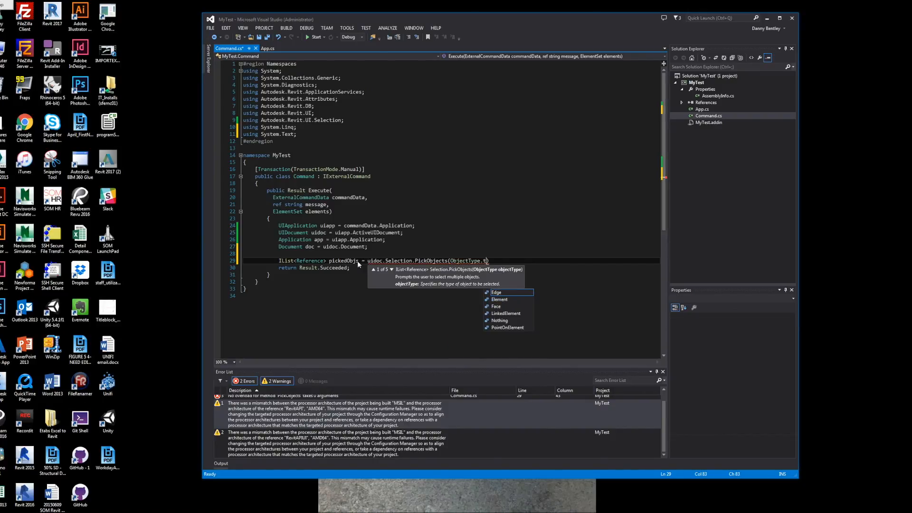
{"action": "key", "text": "Tab"}
{"action": "key", "text": "BackSpace"}
{"action": "key", "text": "BackSpace"}
{"action": "key", "text": "BackSpace"}
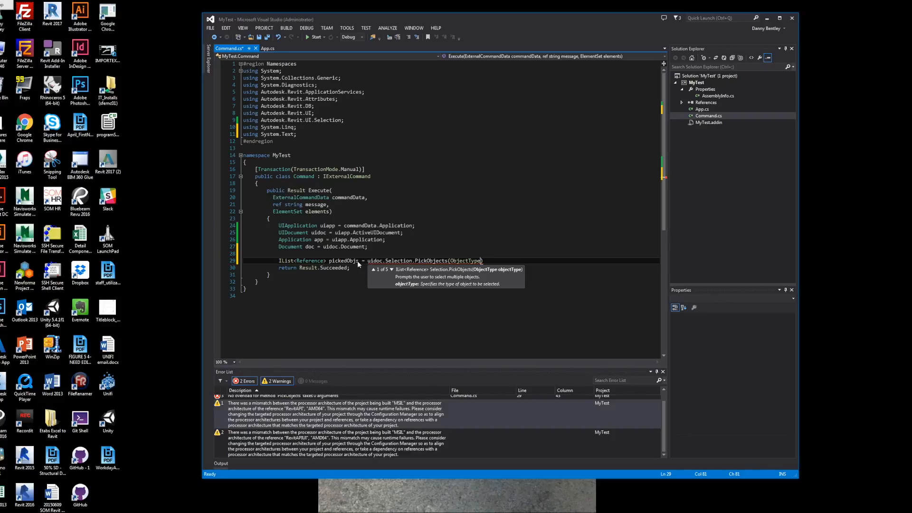
{"action": "type", "text": "ele"}
{"action": "key", "text": "Tab"}
{"action": "type", "text": ", \""}
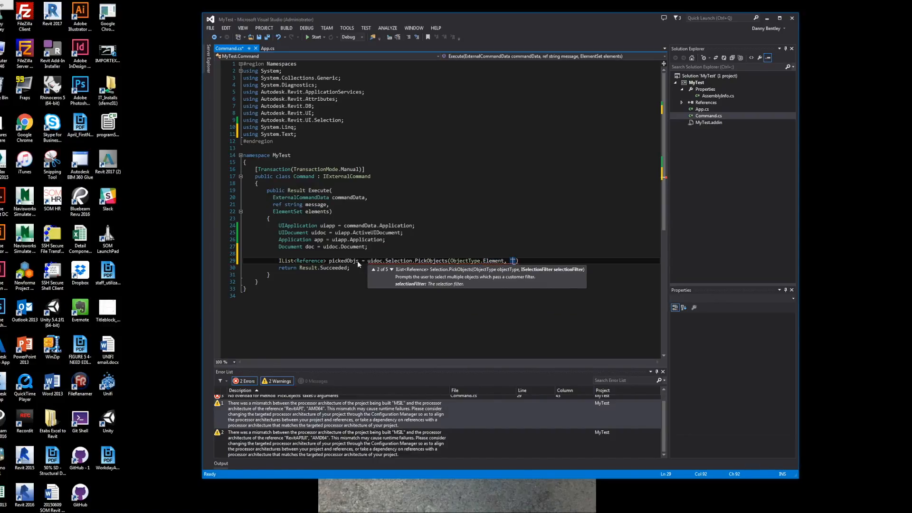
{"action": "type", "text": "Select "}
{"action": "type", "text": "elements"}
{"action": "type", "text": ");"}
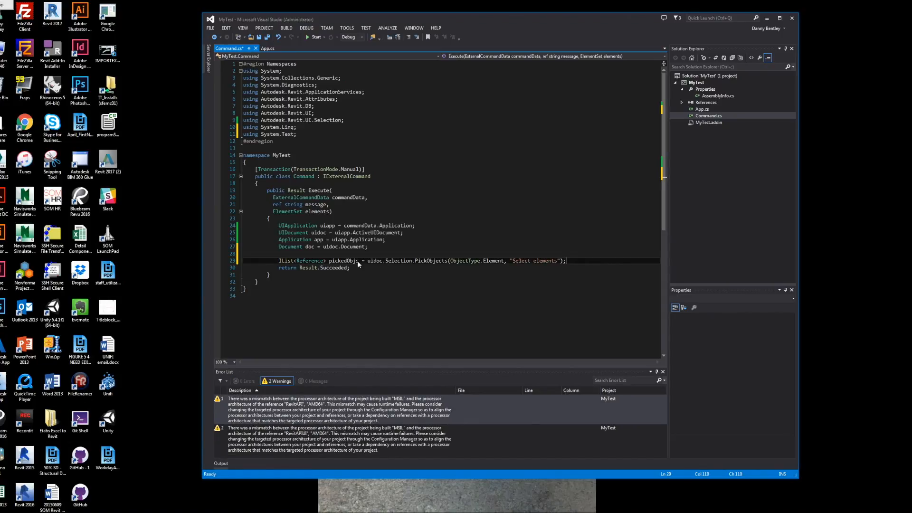
{"action": "key", "text": "Return"}
{"action": "type", "text": "List<"}
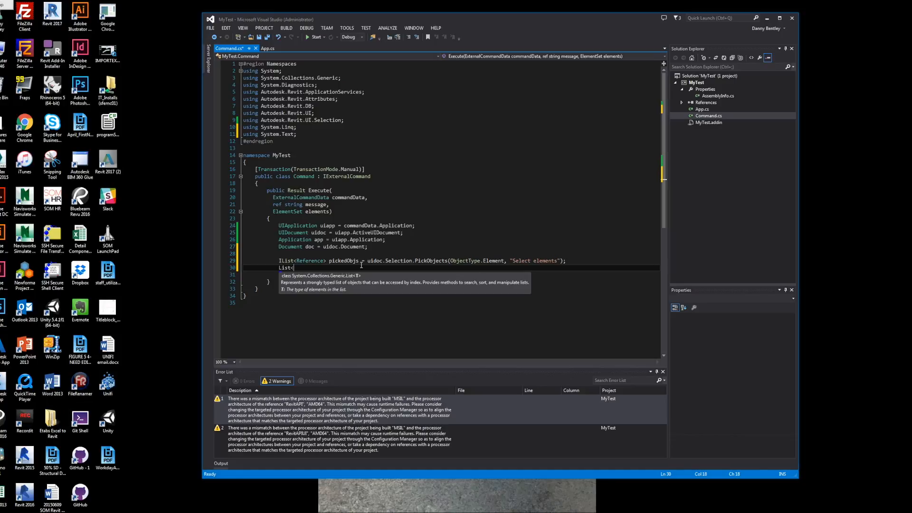
{"action": "type", "text": "Element"}
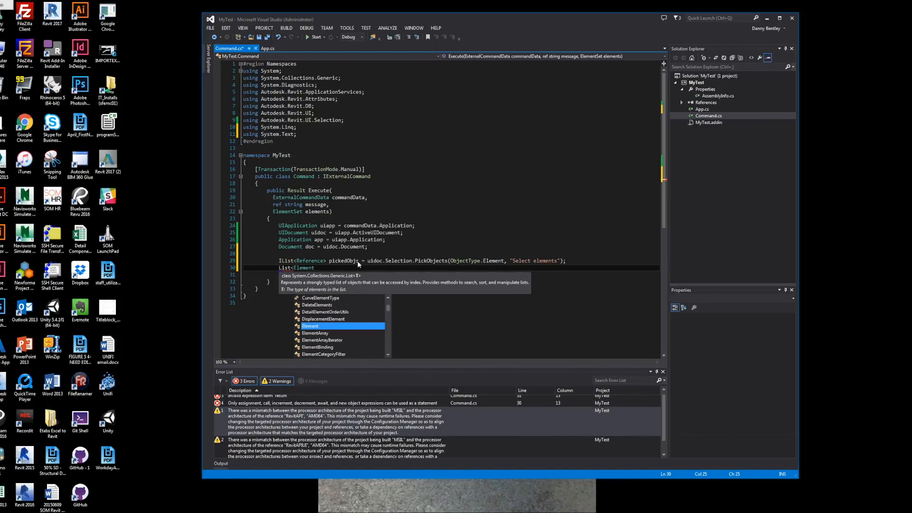
{"action": "type", "text": "Id>"}
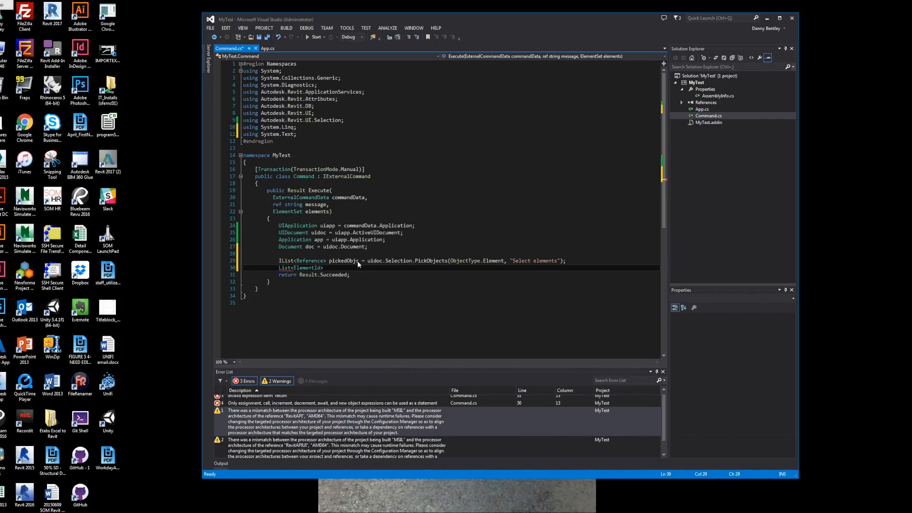
{"action": "type", "text": " ids"}
{"action": "type", "text": "(from "}
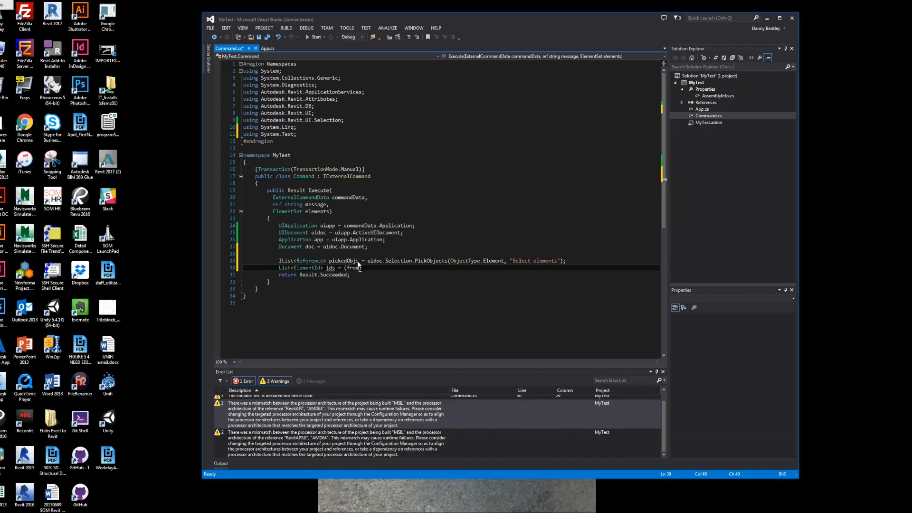
{"action": "type", "text": "ref"}
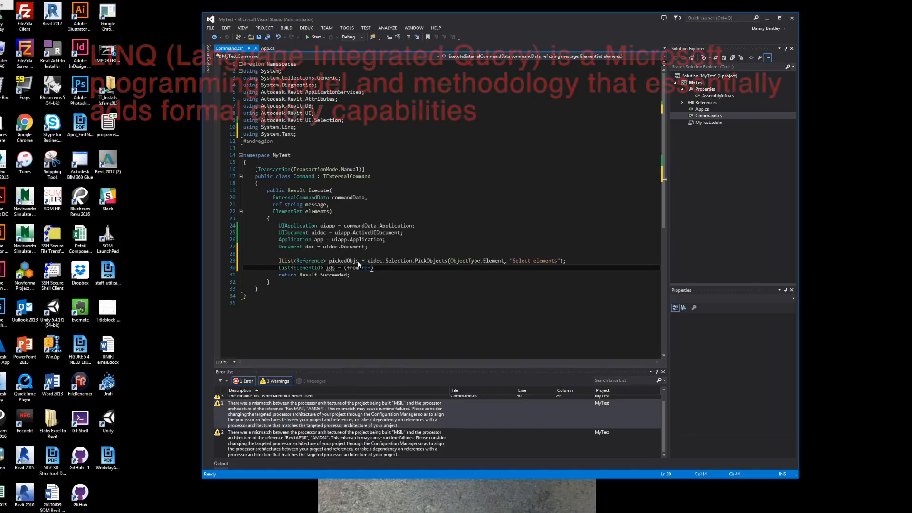
{"action": "type", "text": "erence"}
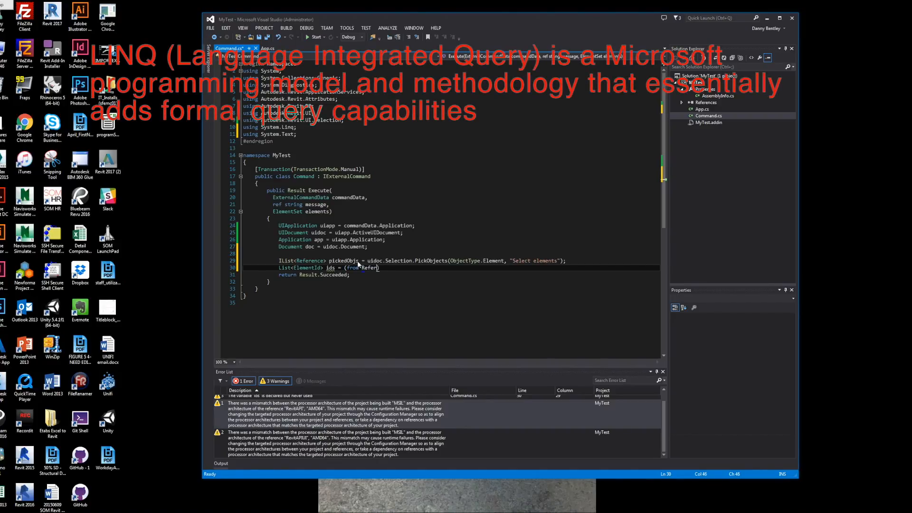
{"action": "type", "text": "s"}
Build 'List<ElementId> ids = (from Reference r in pickedObjs select r.ElementId).ToList();'
{"action": "key", "text": "BackSpace"}
{"action": "key", "text": "BackSpace"}
{"action": "type", "text": "r in p"}
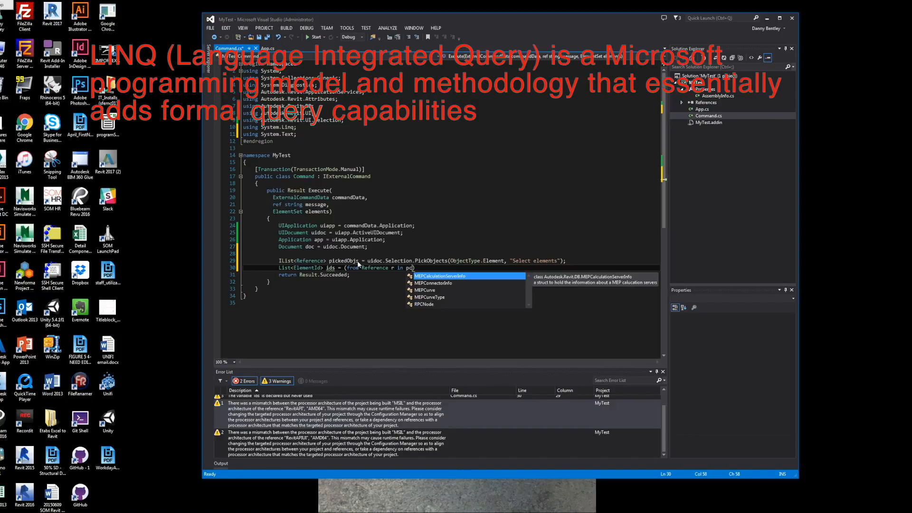
{"action": "type", "text": "i"}
{"action": "key", "text": "Tab"}
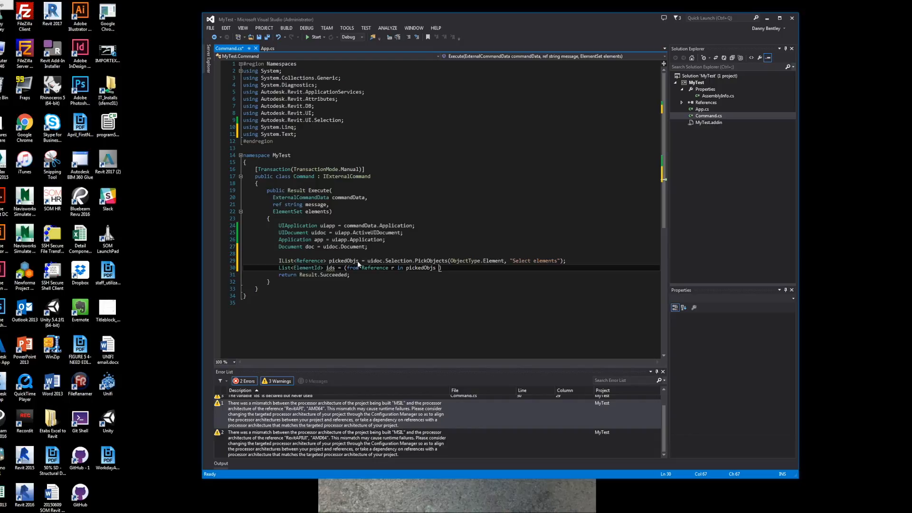
{"action": "type", "text": "sele"}
{"action": "key", "text": "Tab"}
{"action": "type", "text": "r.El"}
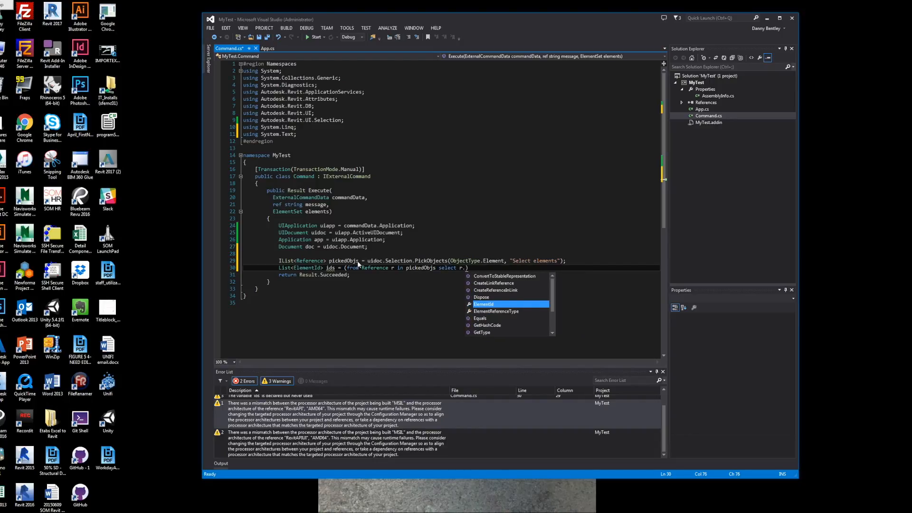
{"action": "key", "text": "Tab"}
{"action": "key", "text": "End"}
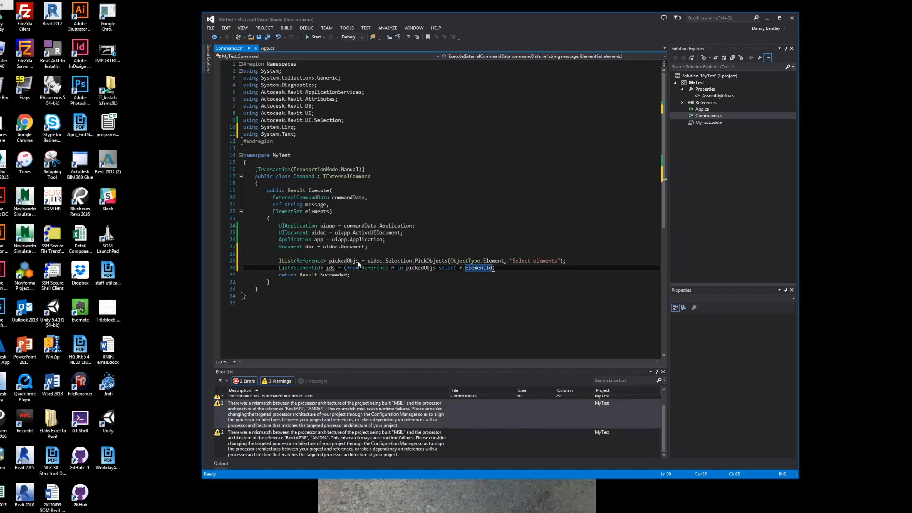
{"action": "type", "text": "."}
{"action": "key", "text": "Escape"}
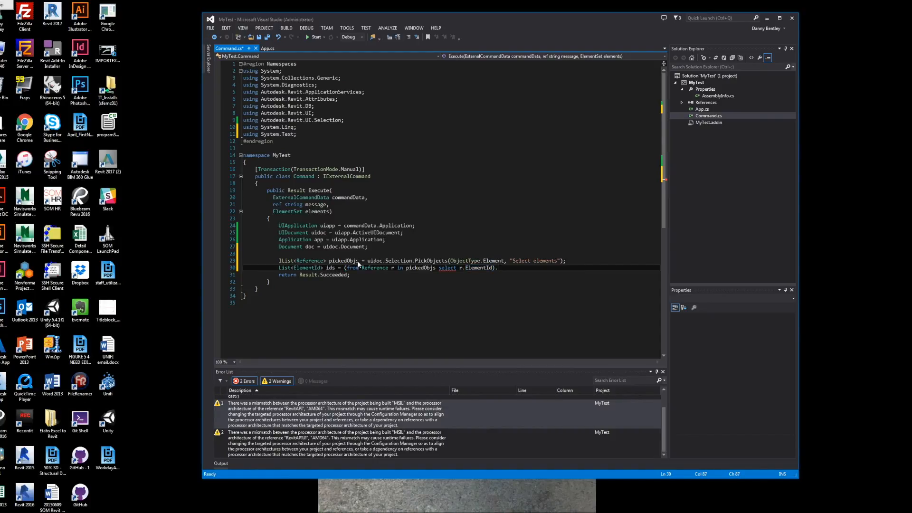
{"action": "key", "text": "ctrl+space"}
{"action": "type", "text": "tol"}
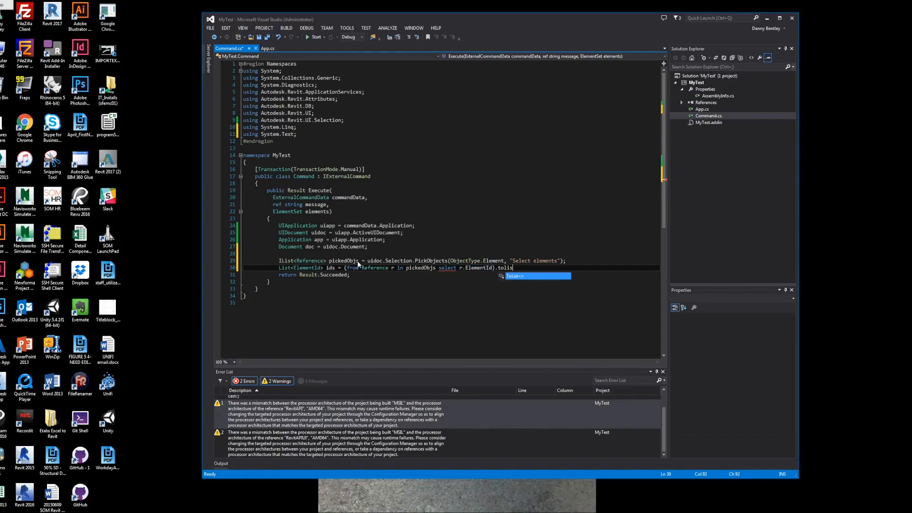
{"action": "key", "text": "Tab"}
{"action": "type", "text": "();"}
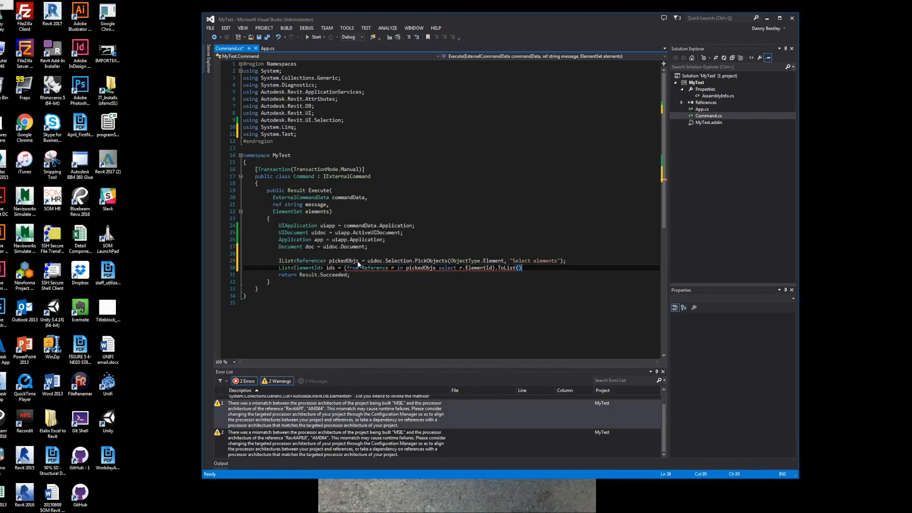
{"action": "key", "text": "Return"}
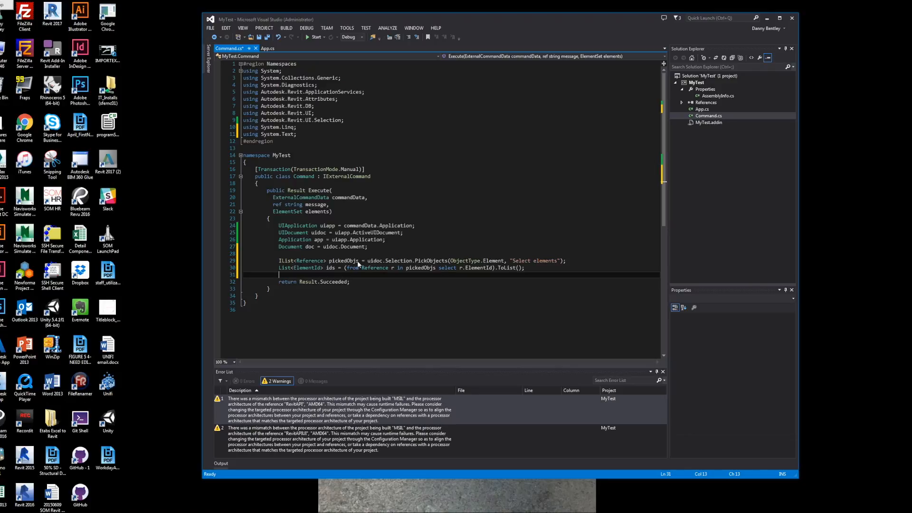
{"action": "type", "text": "usign"}
{"action": "type", "text": "g "}
{"action": "type", "text": "(Tra"}
Write 'using (Transaction tx = new Transaction(doc))' with an empty braced body
{"action": "key", "text": "Tab"}
{"action": "type", "text": "tx = "}
{"action": "type", "text": "new Tra"}
{"action": "key", "text": "Tab"}
{"action": "type", "text": "("}
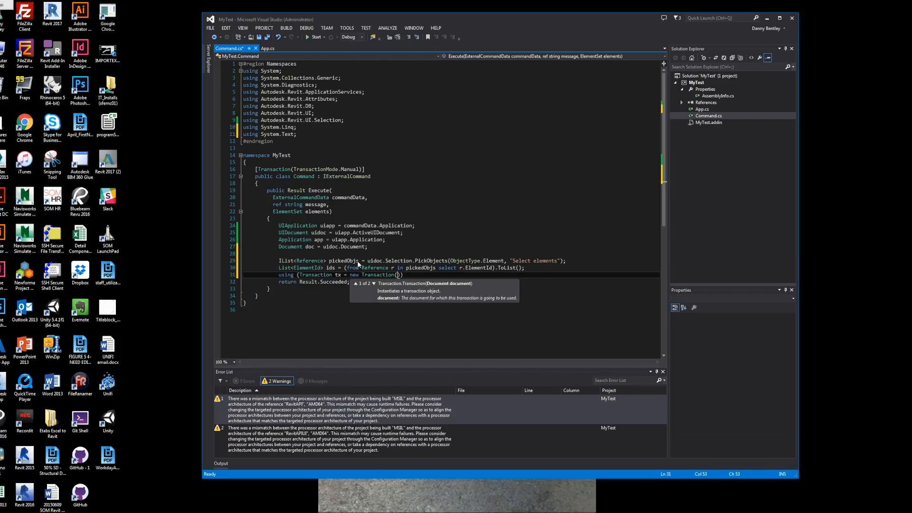
{"action": "type", "text": "doc"}
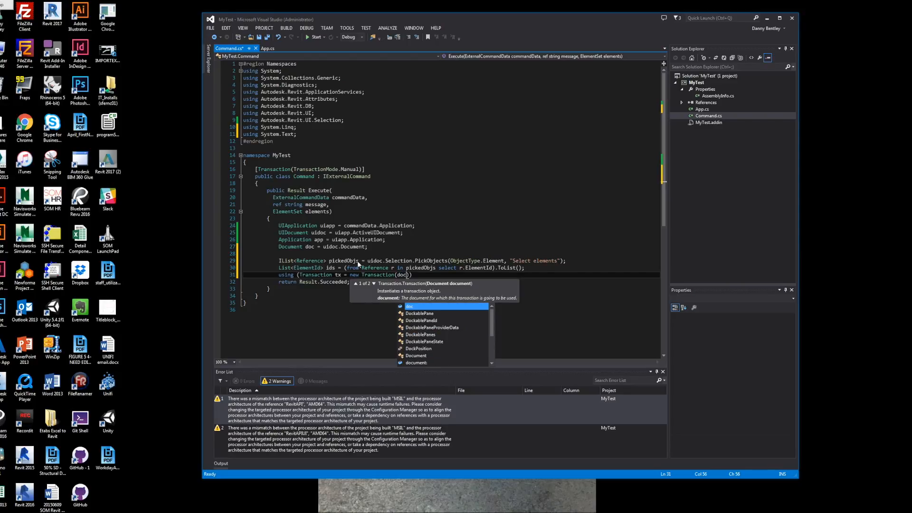
{"action": "key", "text": "End"}
{"action": "key", "text": "Return"}
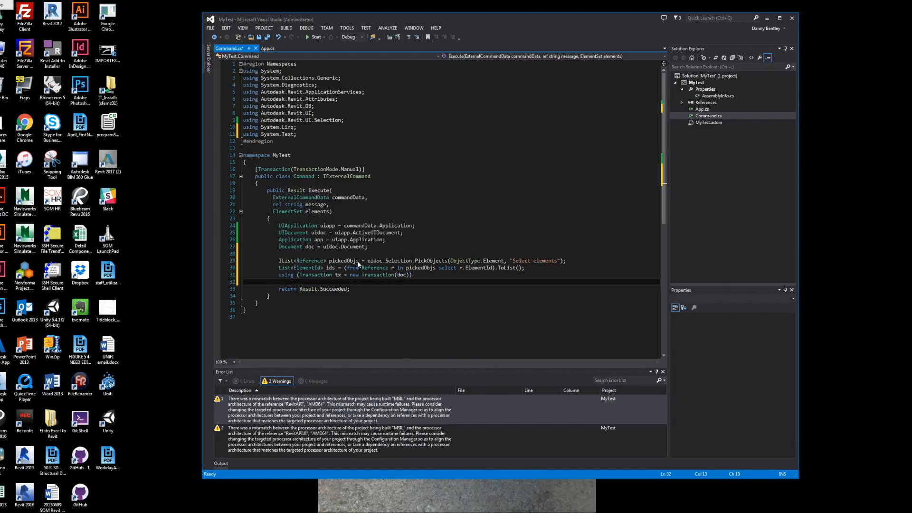
{"action": "type", "text": "{"}
{"action": "key", "text": "Return"}
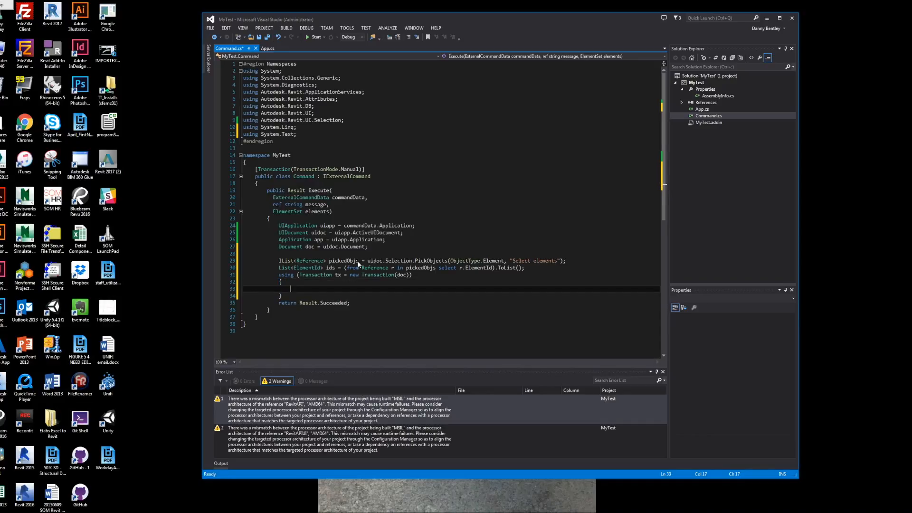
{"action": "type", "text": "String"}
Create 'StringBuilder sb = new StringBuilder();' and call tx.Start("transaction")
{"action": "key", "text": "BackSpace"}
{"action": "key", "text": "BackSpace"}
{"action": "key", "text": "BackSpace"}
{"action": "type", "text": "tring"}
{"action": "key", "text": "Tab"}
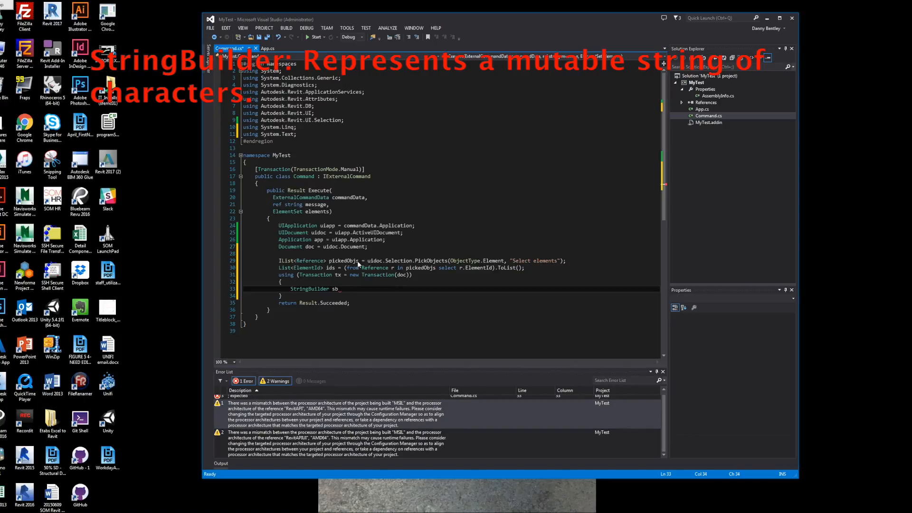
{"action": "type", "text": "= new StringBuilder()"}
{"action": "type", "text": ";"}
{"action": "key", "text": "Return"}
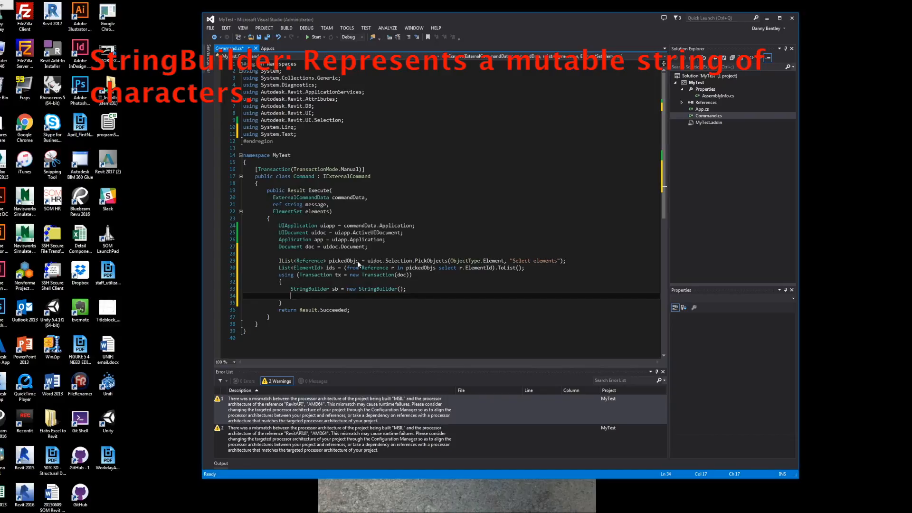
{"action": "type", "text": "tx.sta"}
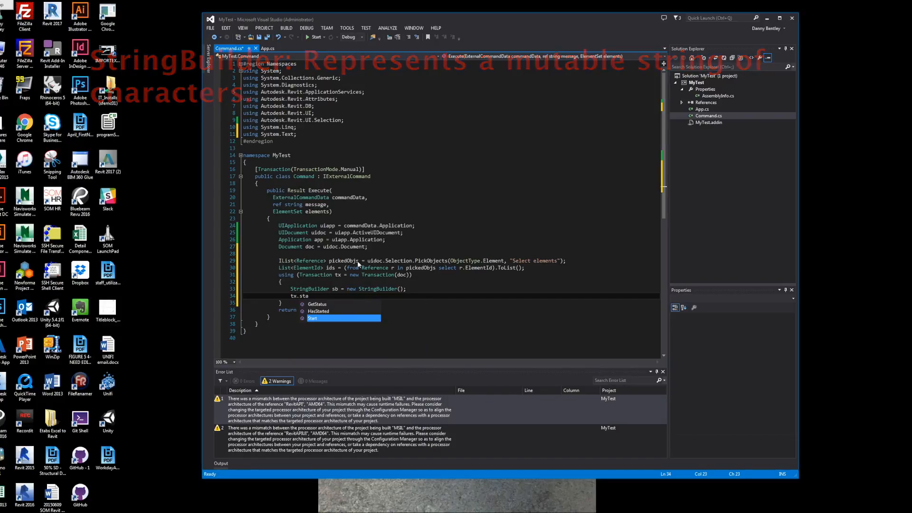
{"action": "key", "text": "Tab"}
{"action": "type", "text": "(\"tran"}
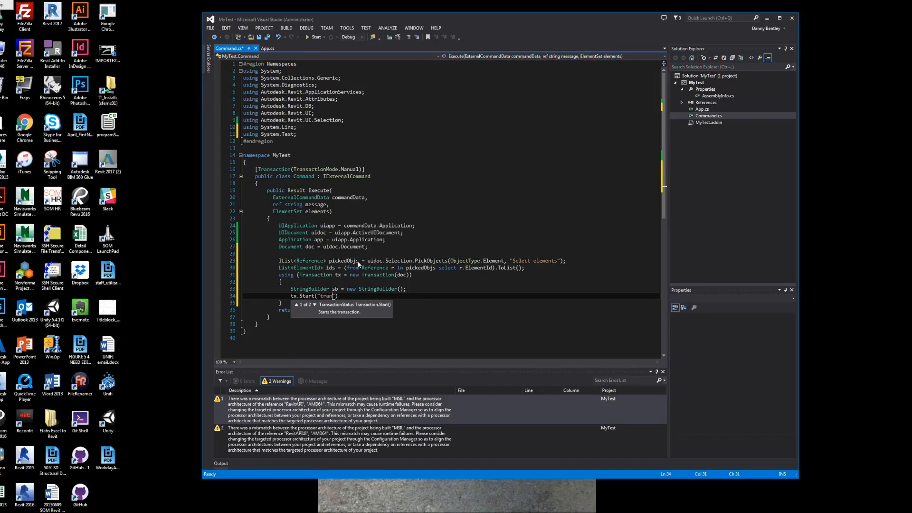
{"action": "type", "text": "sactionn"}
{"action": "key", "text": "BackSpace"}
{"action": "type", "text": "\")"}
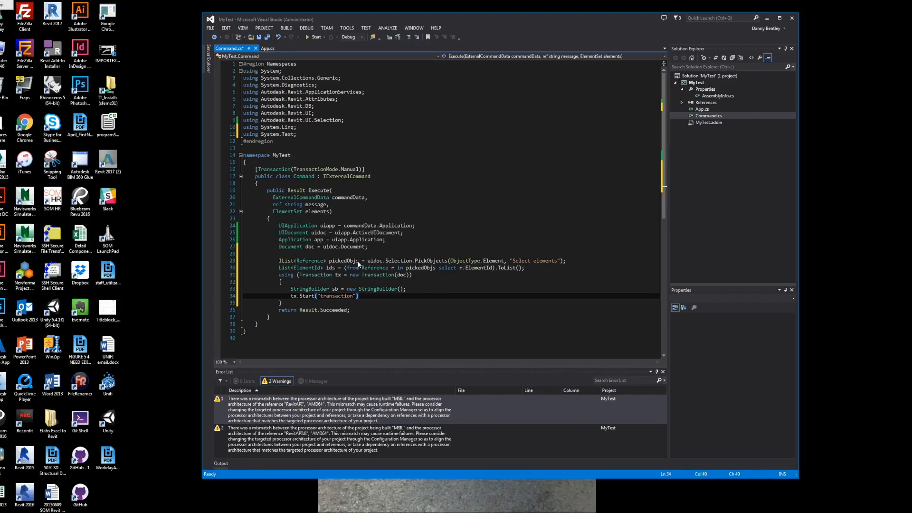
{"action": "type", "text": ";"}
{"action": "key", "text": "Return"}
{"action": "type", "text": "if"}
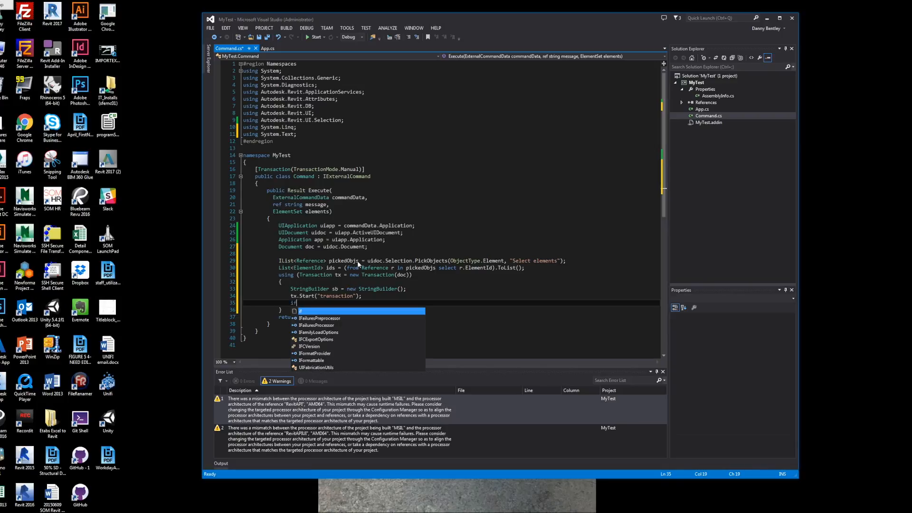
{"action": "type", "text": "(pickedObjs"}
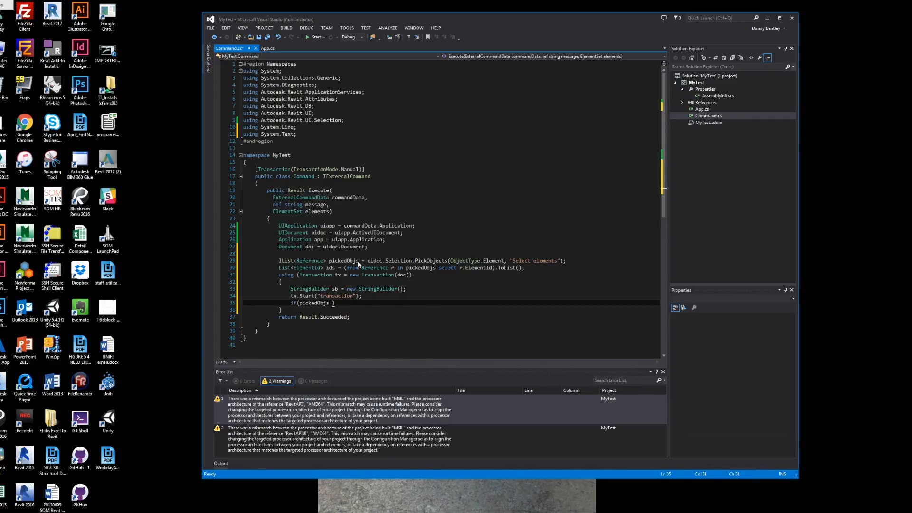
{"action": "type", "text": " != null"}
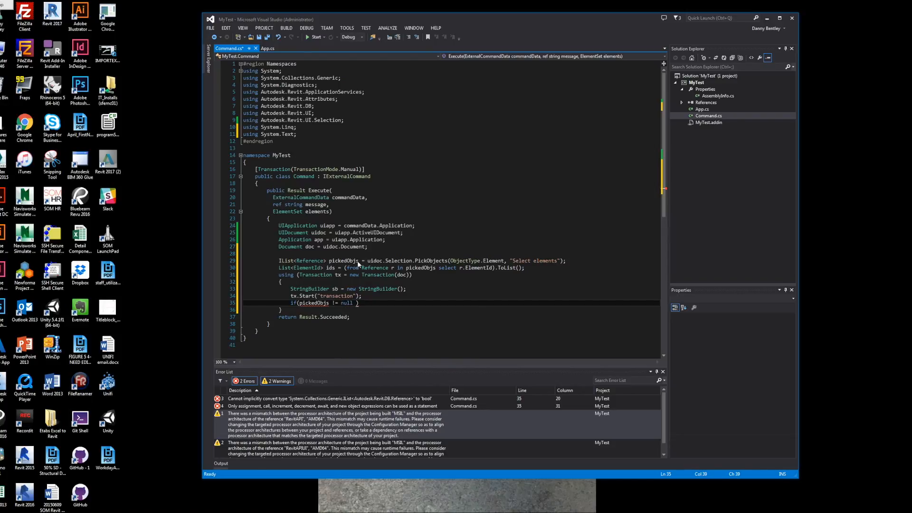
{"action": "type", "text": " && "}
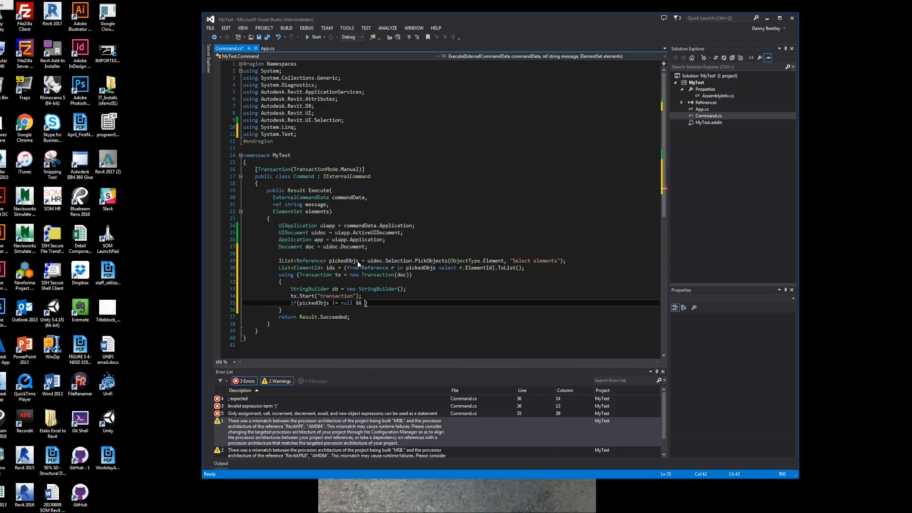
{"action": "type", "text": "pci"}
Add 'if (pickedObjs != null && pickedObjs.Count > 0)' with an empty block
{"action": "key", "text": "BackSpace"}
{"action": "key", "text": "BackSpace"}
{"action": "type", "text": "ickedObjs"}
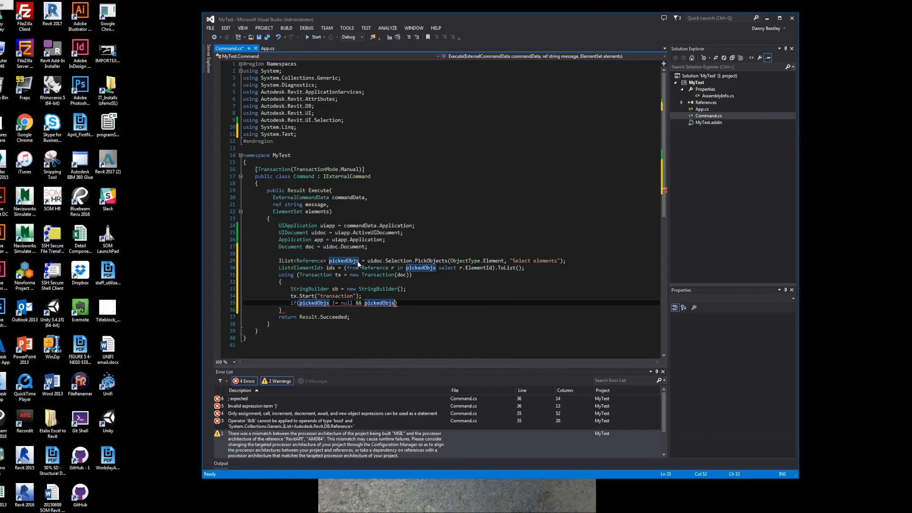
{"action": "type", "text": ".Cou"}
{"action": "key", "text": "Tab"}
{"action": "type", "text": "> 0 "}
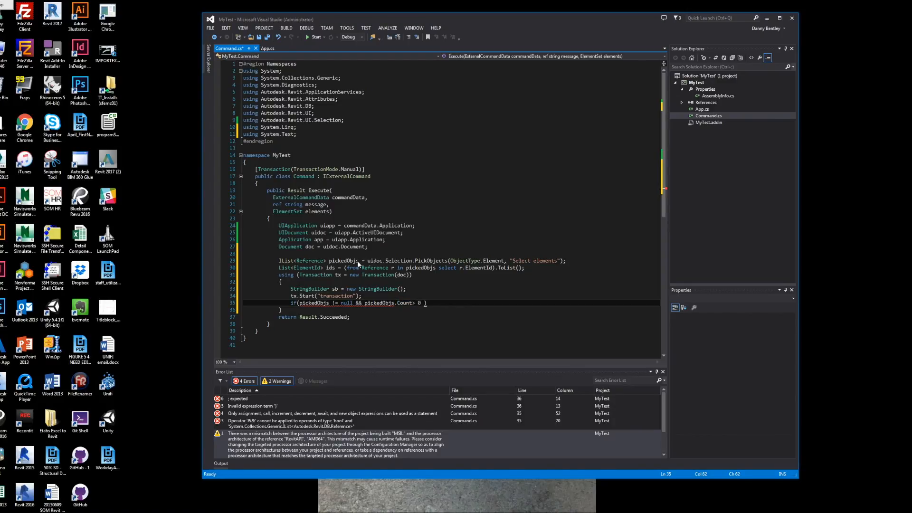
{"action": "type", "text": ")"}
{"action": "key", "text": "Return"}
{"action": "type", "text": "{"}
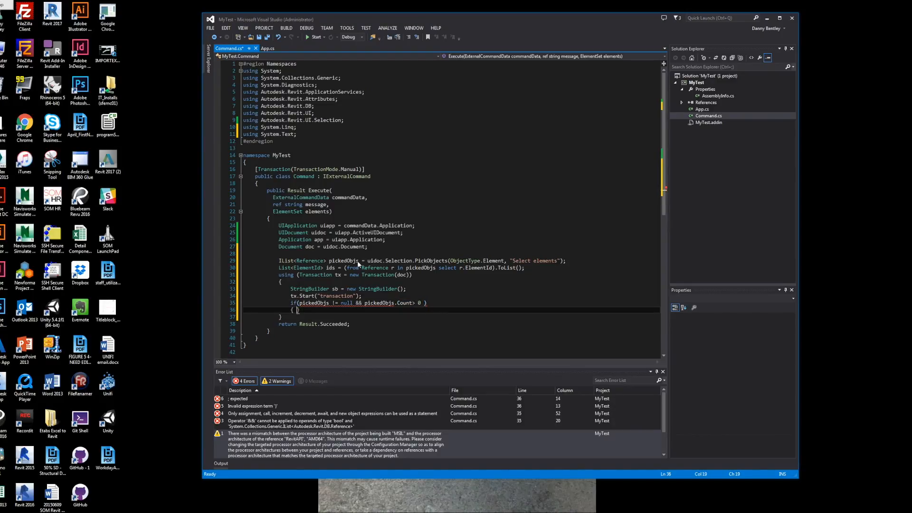
{"action": "type", "text": "{"}
{"action": "key", "text": "Return"}
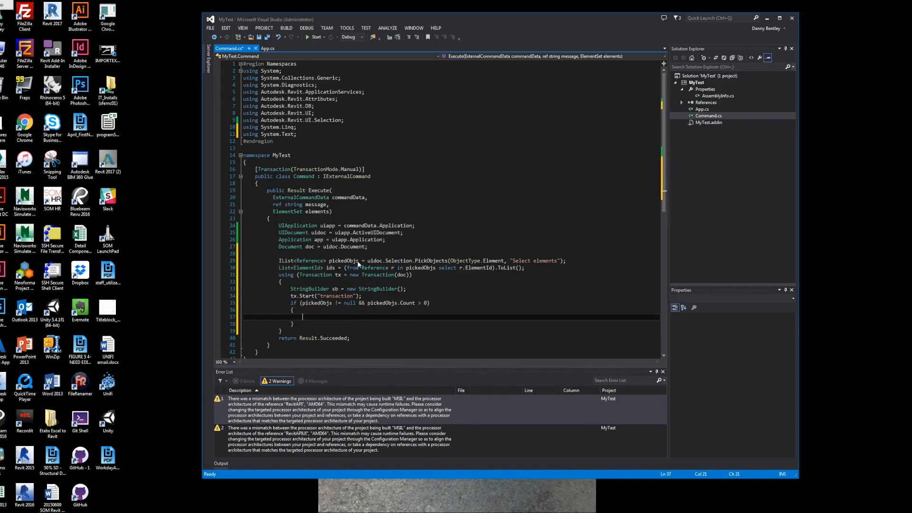
{"action": "type", "text": "foreach("}
{"action": "type", "text": "ele"}
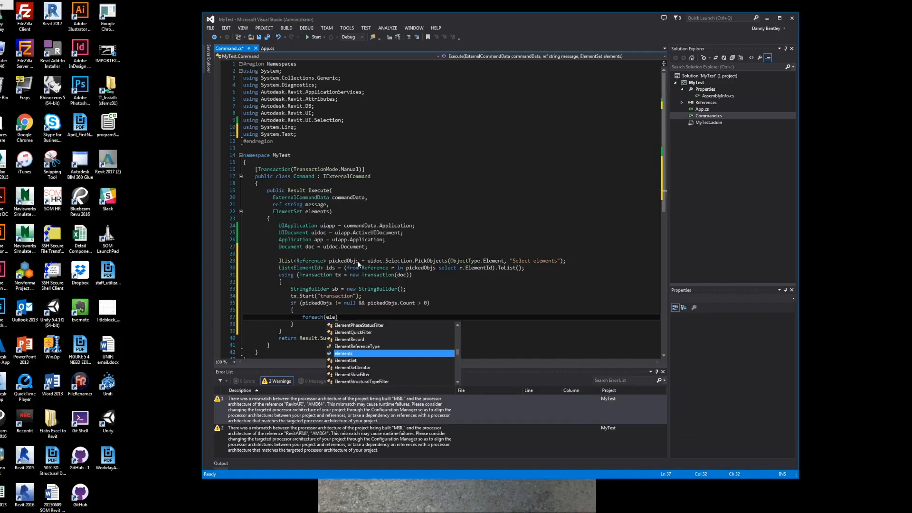
{"action": "type", "text": "mentId "}
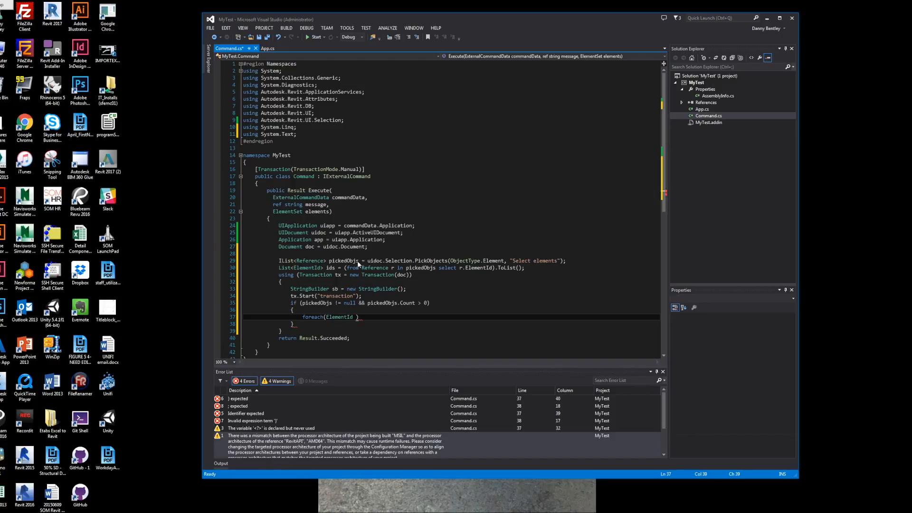
{"action": "type", "text": "eid "}
{"action": "type", "text": "in "}
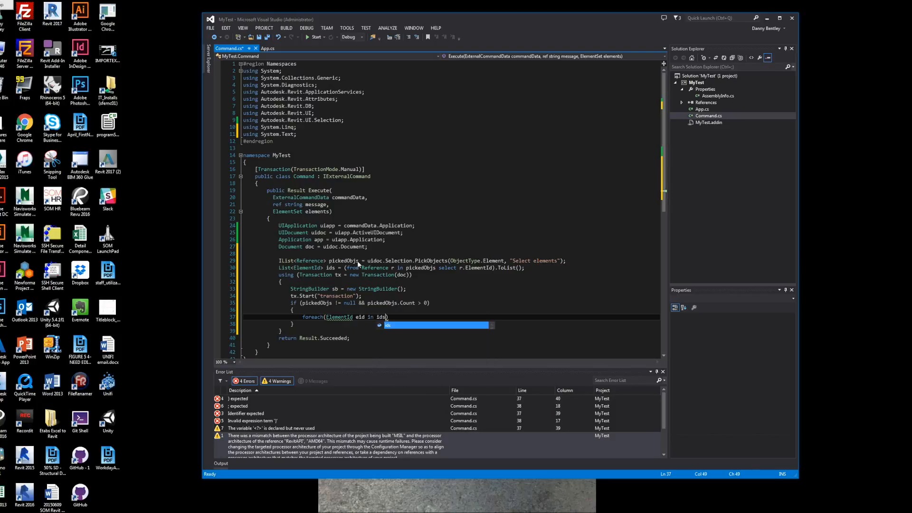
{"action": "type", "text": "ids"}
Loop 'foreach (ElementId eid in ids)' and get each 'Element e = doc.GetElement(eid);'
{"action": "key", "text": "Right"}
{"action": "key", "text": "Return"}
{"action": "type", "text": "{ "}
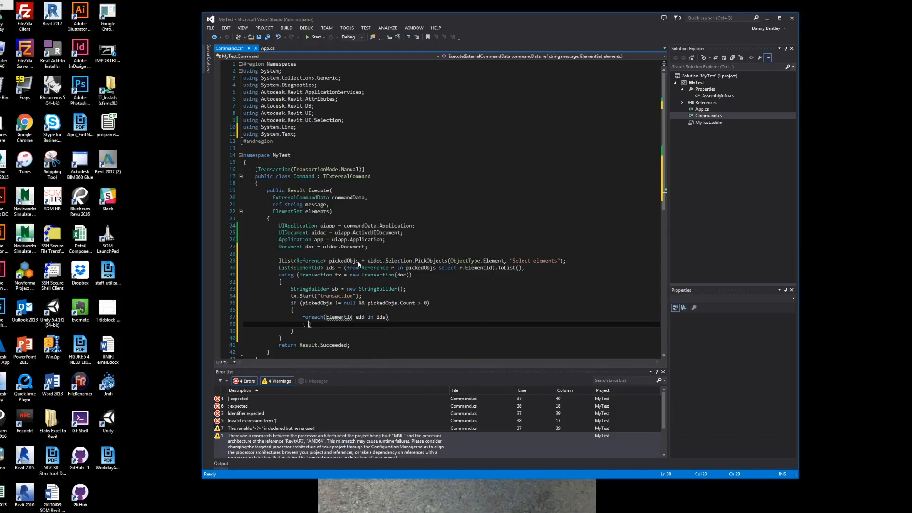
{"action": "type", "text": "}"}
{"action": "key", "text": "Return"}
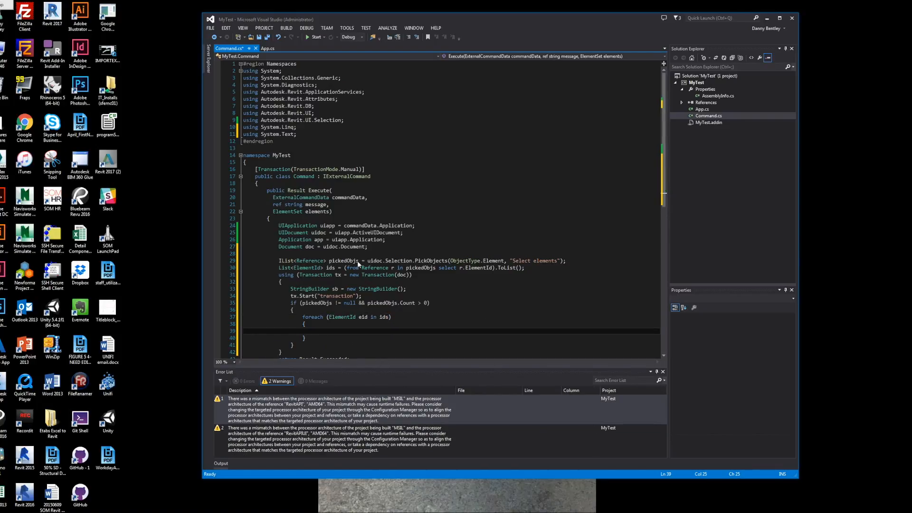
{"action": "type", "text": "ele"}
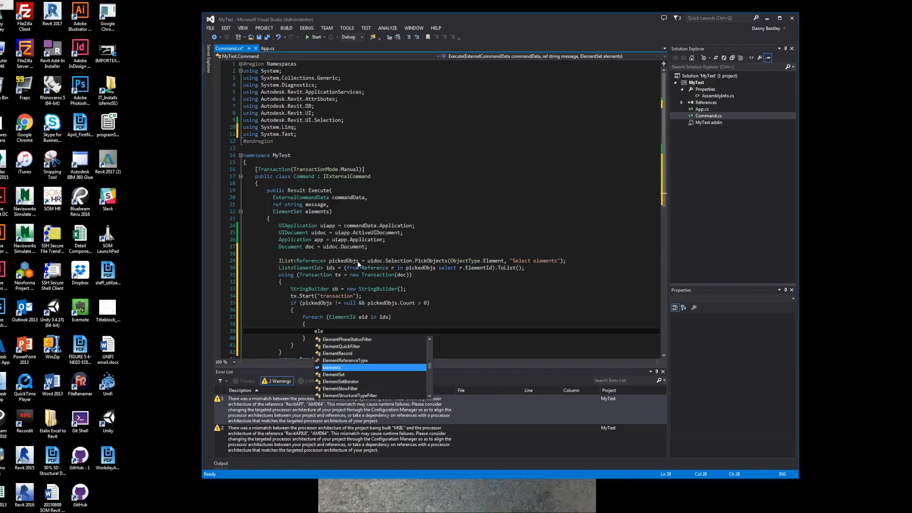
{"action": "key", "text": "BackSpace"}
{"action": "key", "text": "BackSpace"}
{"action": "key", "text": "BackSpace"}
{"action": "type", "text": "E"}
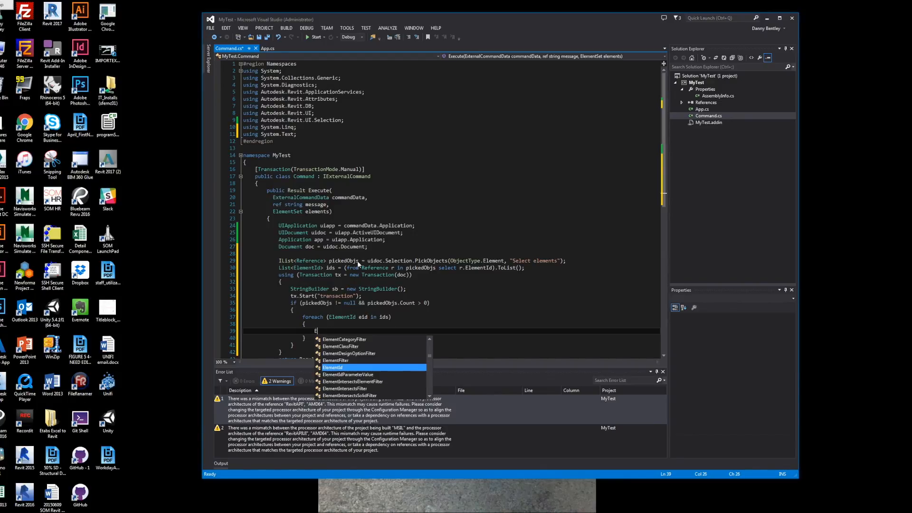
{"action": "type", "text": "lmeen"}
{"action": "key", "text": "space"}
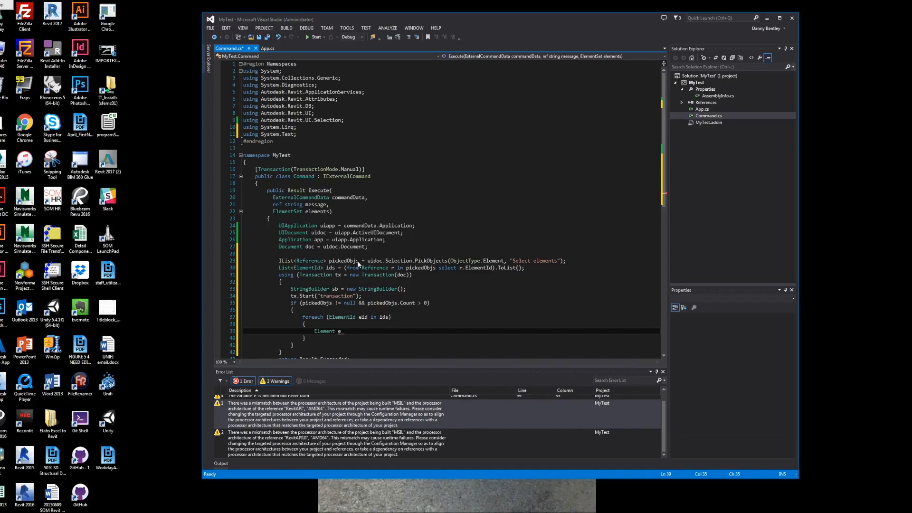
{"action": "type", "text": "doc.gete"}
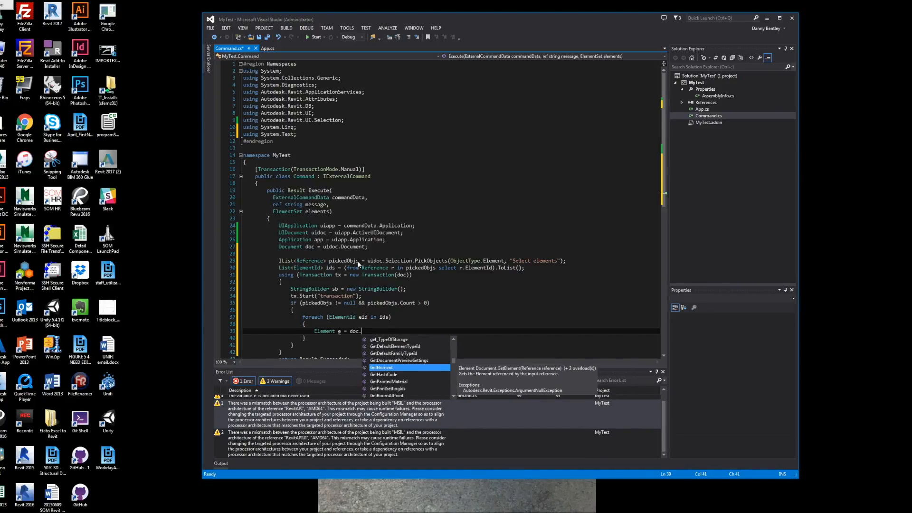
{"action": "key", "text": "Tab"}
{"action": "type", "text": "(eid)"}
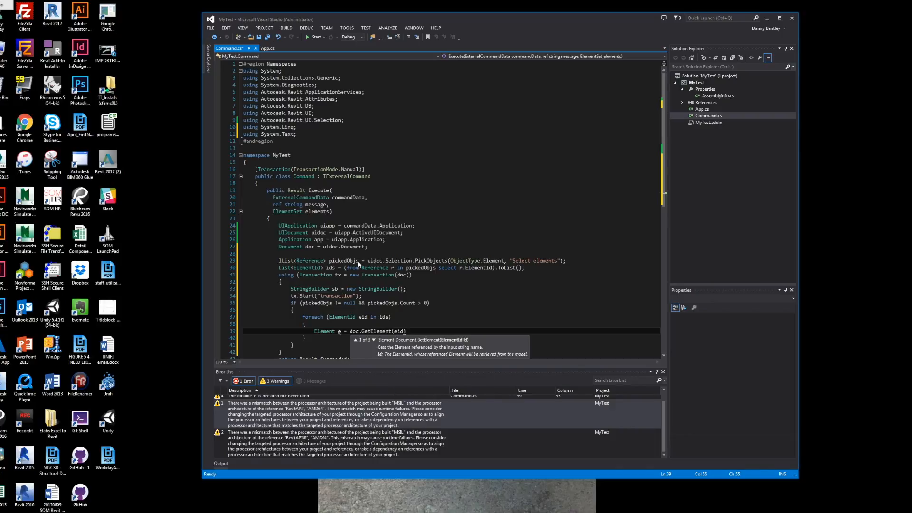
{"action": "type", "text": ";"}
{"action": "key", "text": "Return"}
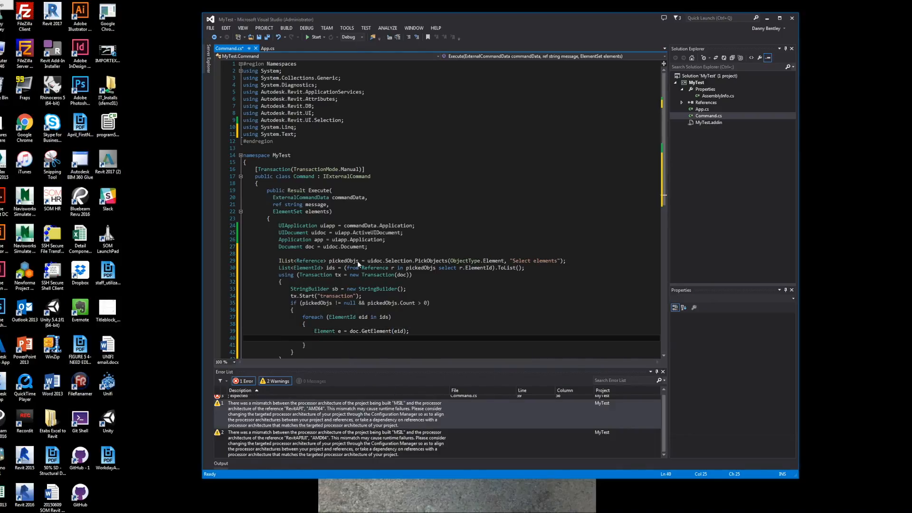
{"action": "type", "text": "sb."}
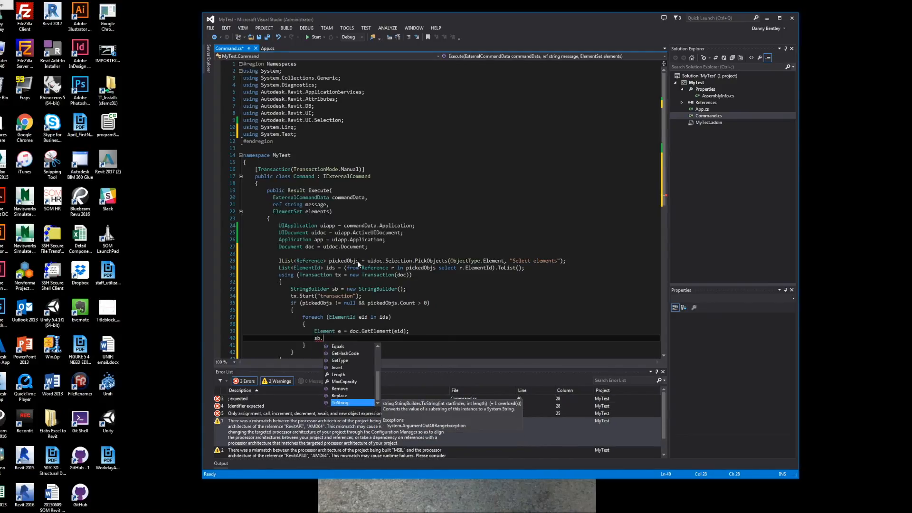
{"action": "type", "text": "ap("}
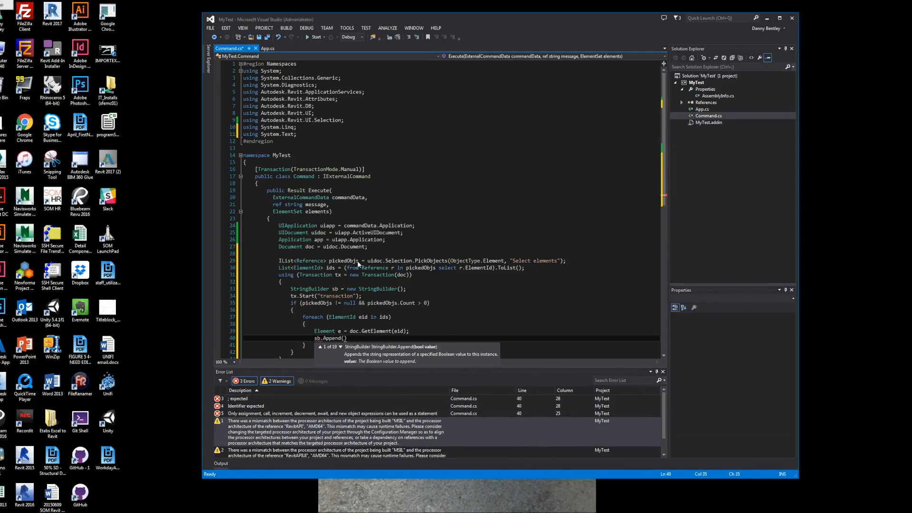
{"action": "type", "text": "\""}
{"action": "type", "text": "\\r"}
{"action": "type", "text": " +"}
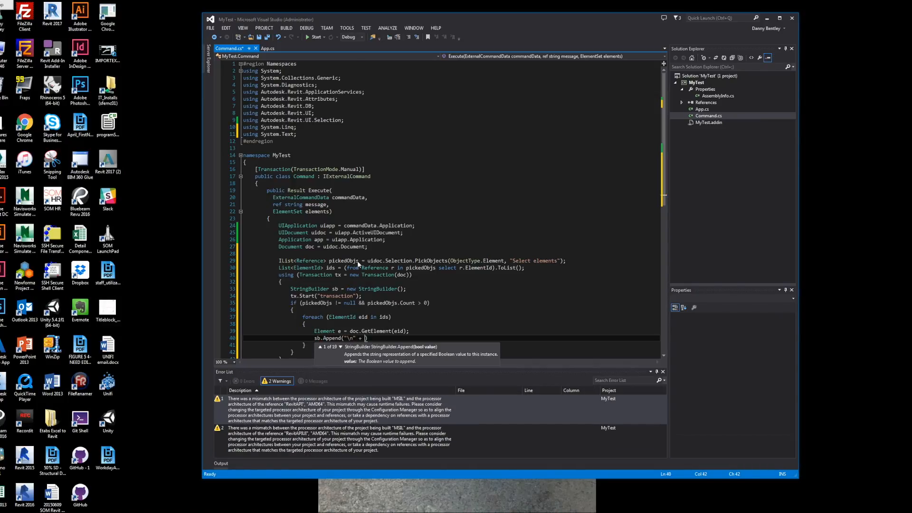
{"action": "type", "text": "e.Name"}
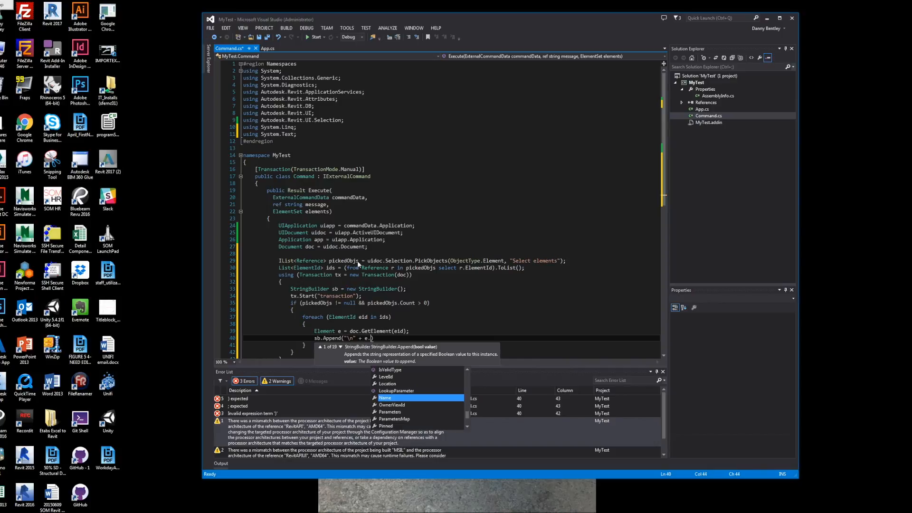
{"action": "type", "text": ")"}
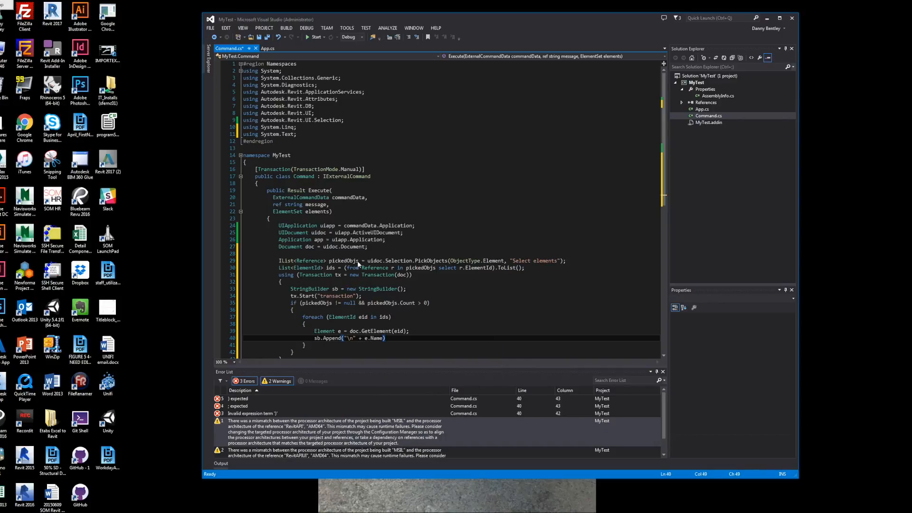
{"action": "type", "text": ";"}
Finish sb.Append("\n" + e.Name); and start a TaskDialog statement on a new line after the loop
{"action": "key", "text": "Down"}
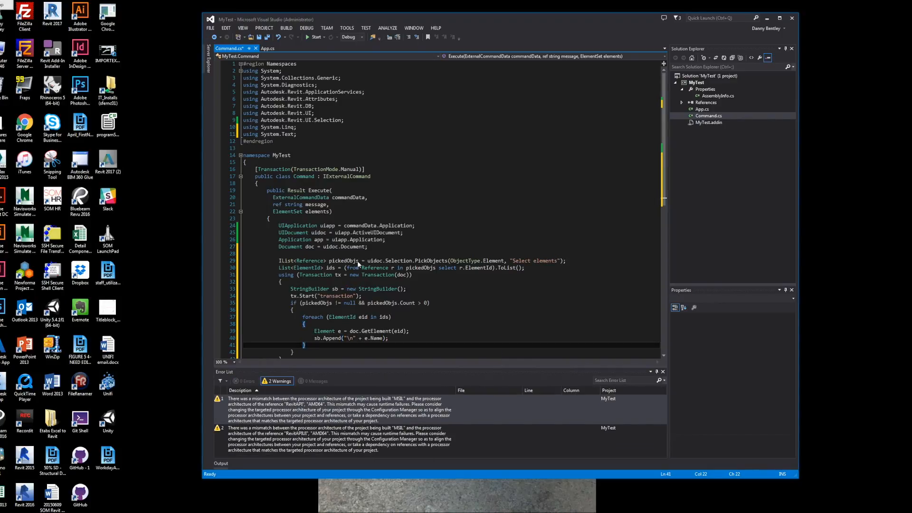
{"action": "key", "text": "Down"}
{"action": "key", "text": "Return"}
{"action": "type", "text": "task"}
{"action": "key", "text": "Tab"}
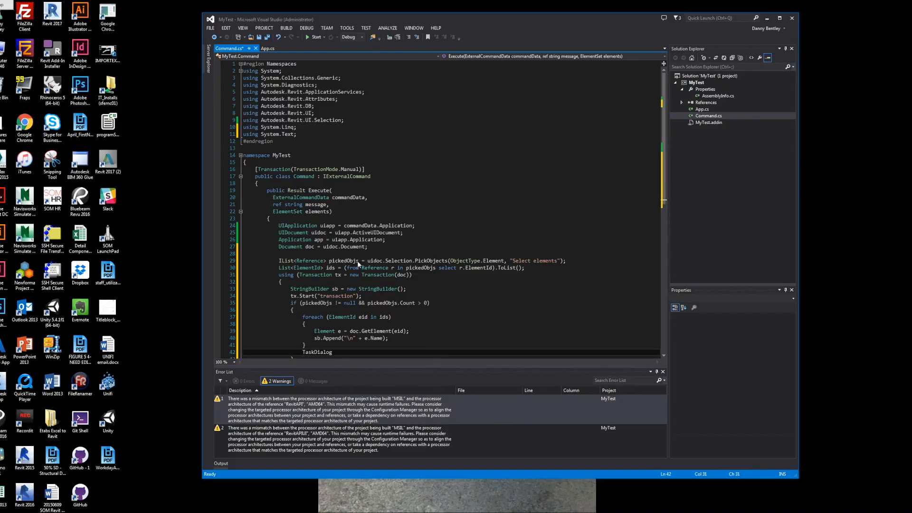
{"action": "type", "text": ".Show("}
{"action": "type", "text": "\"title "}
{"action": "type", "text": ":) "}
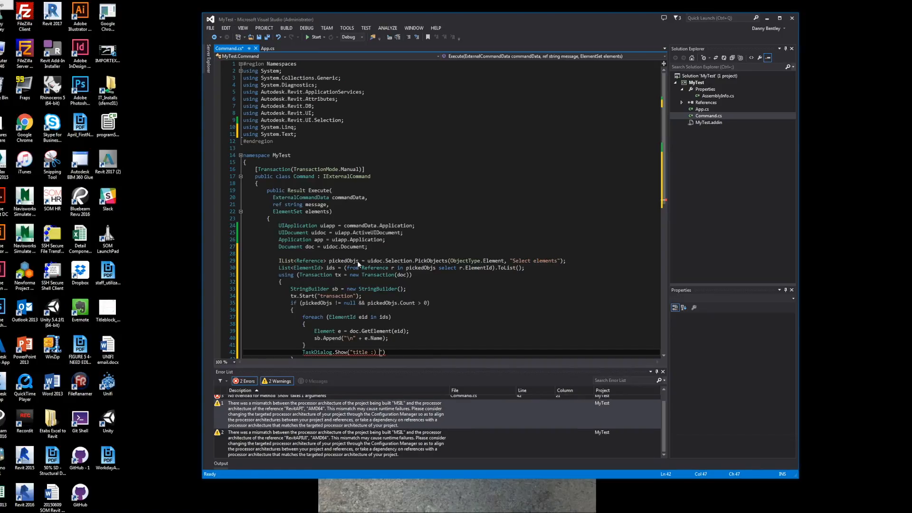
{"action": "type", "text": "\", "}
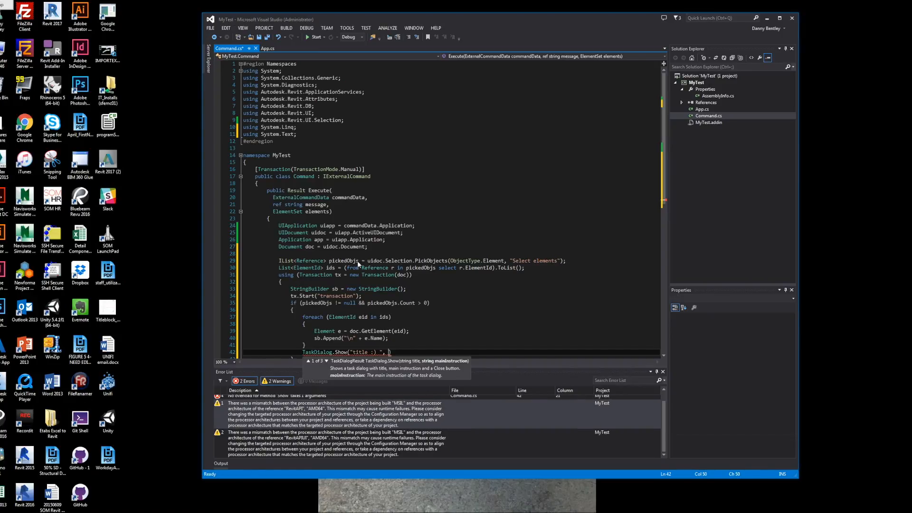
{"action": "type", "text": "sb."}
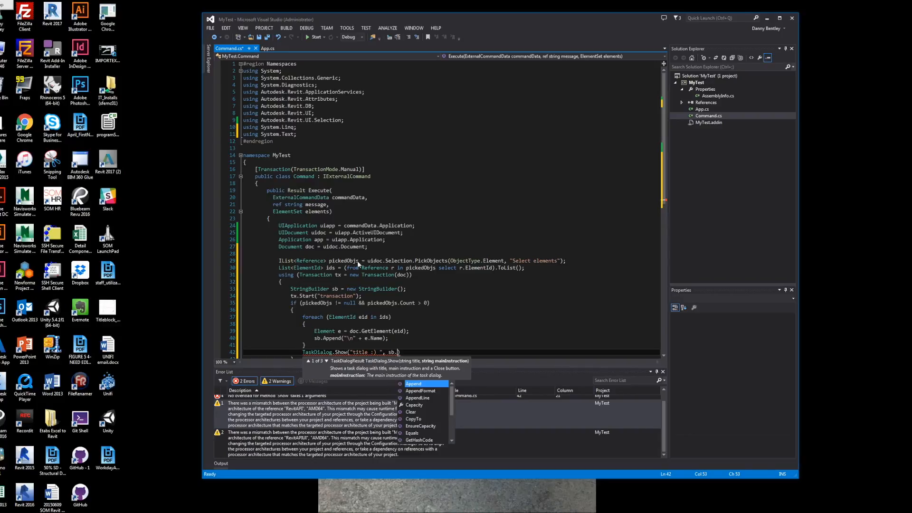
{"action": "type", "text": "ToString"}
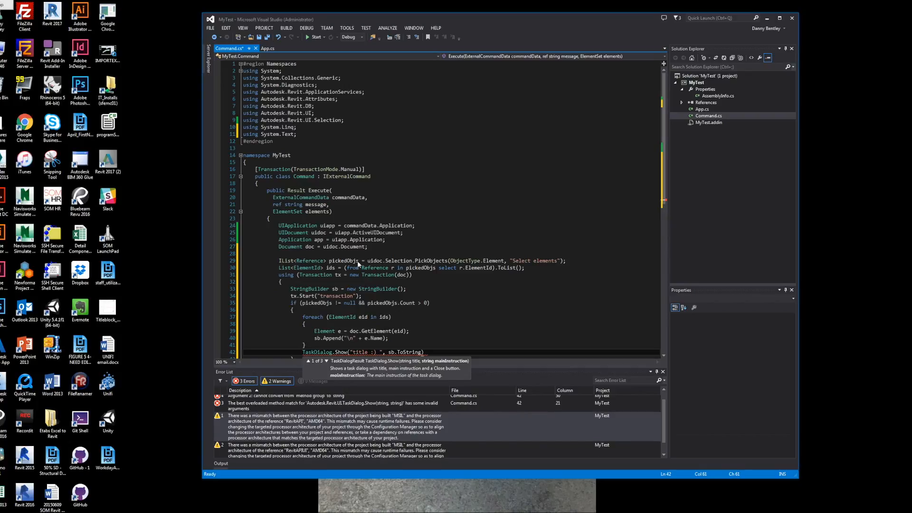
{"action": "type", "text": "())"}
Complete TaskDialog.Show("title :) ", sb.ToString()); and tx.Commit();, then start debugging to launch Revit
{"action": "key", "text": "Return"}
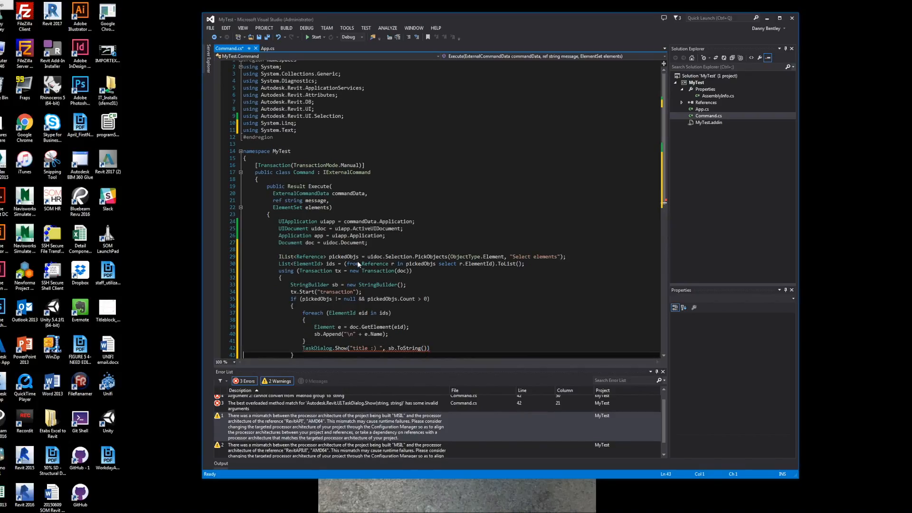
{"action": "key", "text": "BackSpace"}
{"action": "type", "text": ";"}
{"action": "key", "text": "Return"}
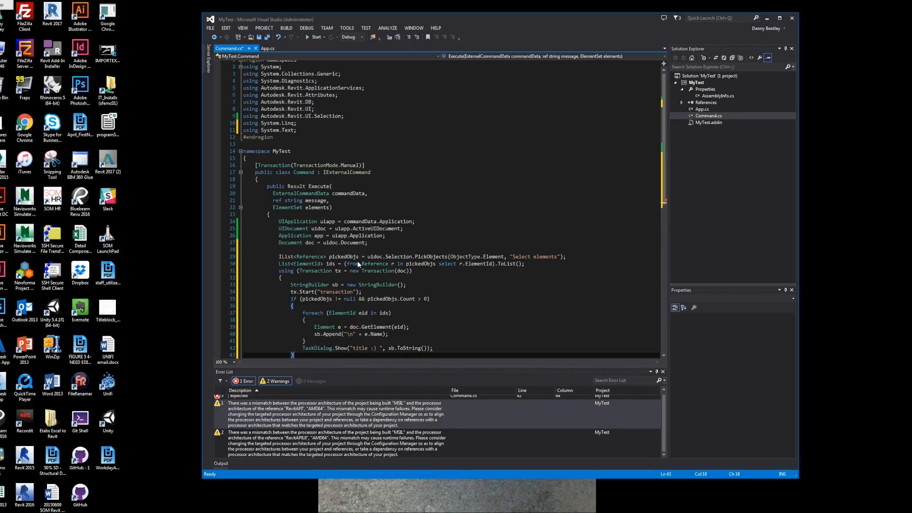
{"action": "key", "text": "Return"}
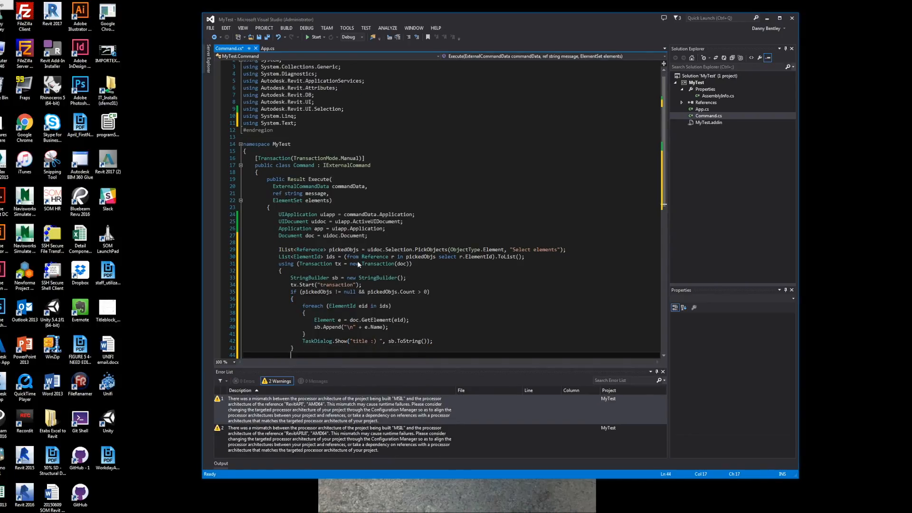
{"action": "type", "text": "tx.Commit()"}
{"action": "type", "text": ";"}
{"action": "scroll", "coordinate": [346, 275], "scroll_direction": "down", "scroll_amount": 4}
{"action": "scroll", "coordinate": [263, 291], "scroll_direction": "up", "scroll_amount": 1}
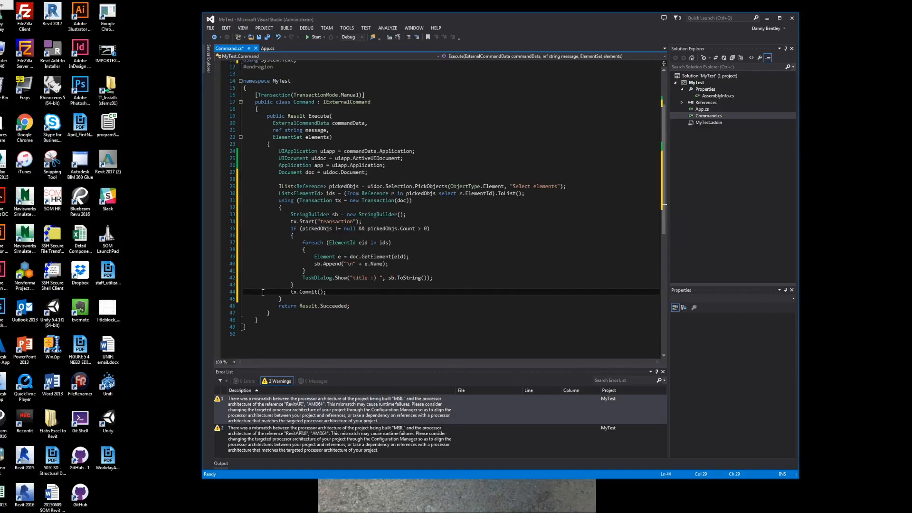
{"action": "left_click", "coordinate": [314, 37]}
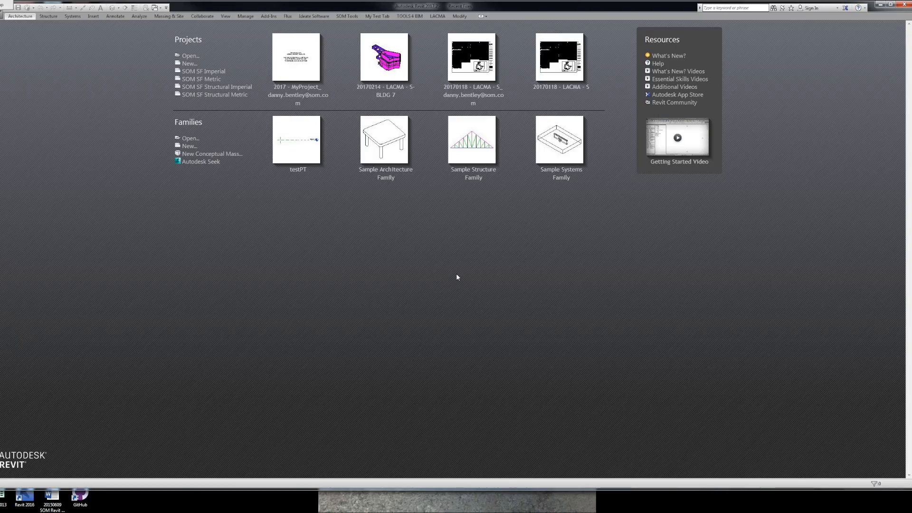
Open 2017 - MyProject on the STRUC workset and show its {3D} view with slabs and wall
{"action": "left_click", "coordinate": [317, 89]}
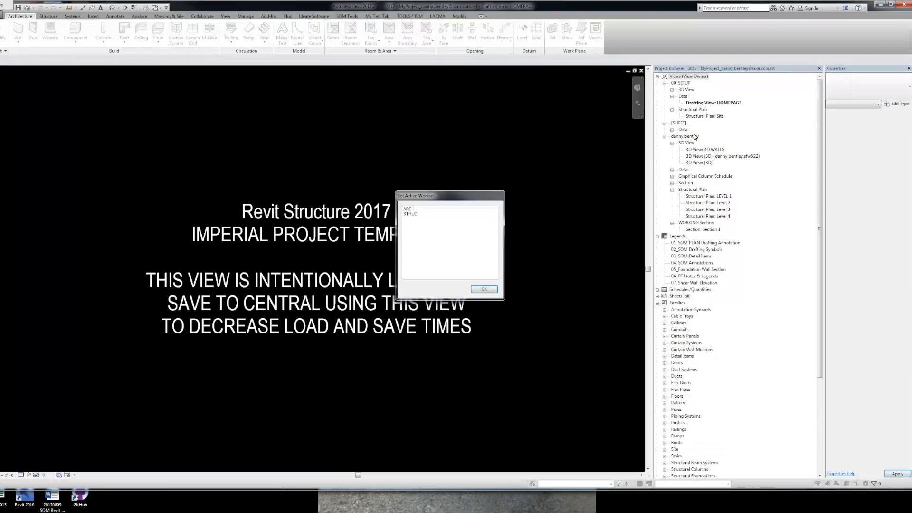
{"action": "left_click", "coordinate": [410, 214]}
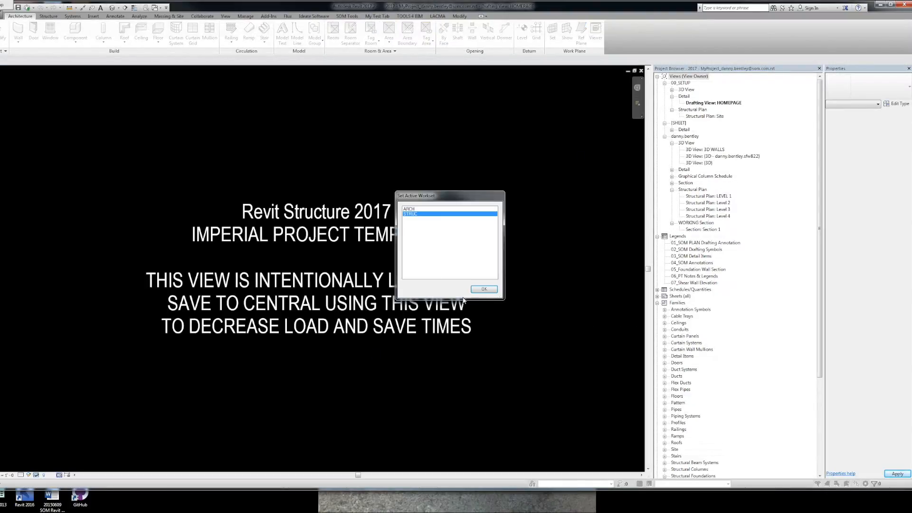
{"action": "left_click", "coordinate": [479, 291]}
{"action": "double_click", "coordinate": [699, 162]}
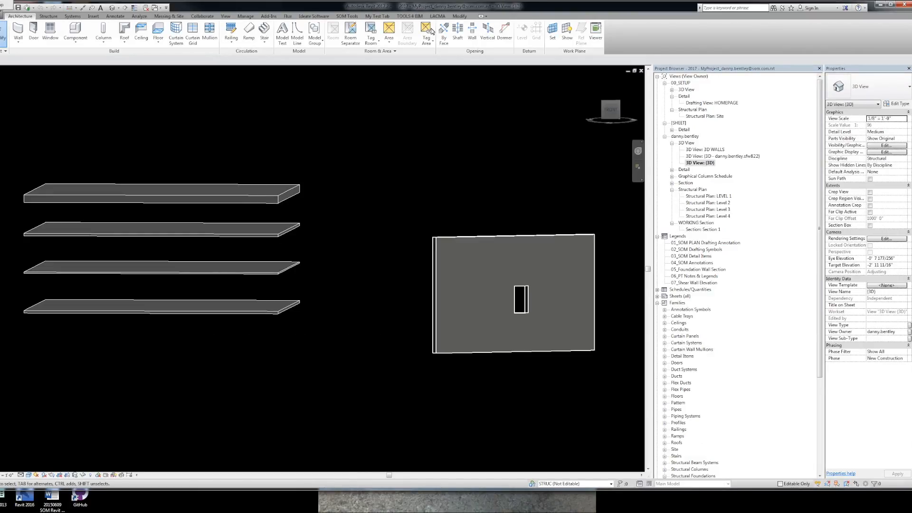
Run the My Test Tab command on the four slabs, read their RC SLAB names (24", 8", 4", 8"), then close the dialog
{"action": "left_click", "coordinate": [375, 16]}
{"action": "left_click", "coordinate": [8, 36]}
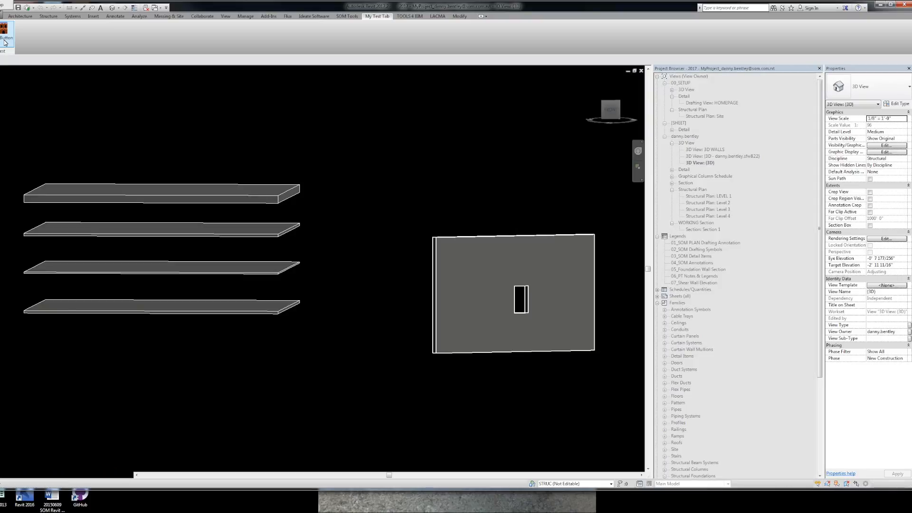
{"action": "left_click", "coordinate": [294, 310]}
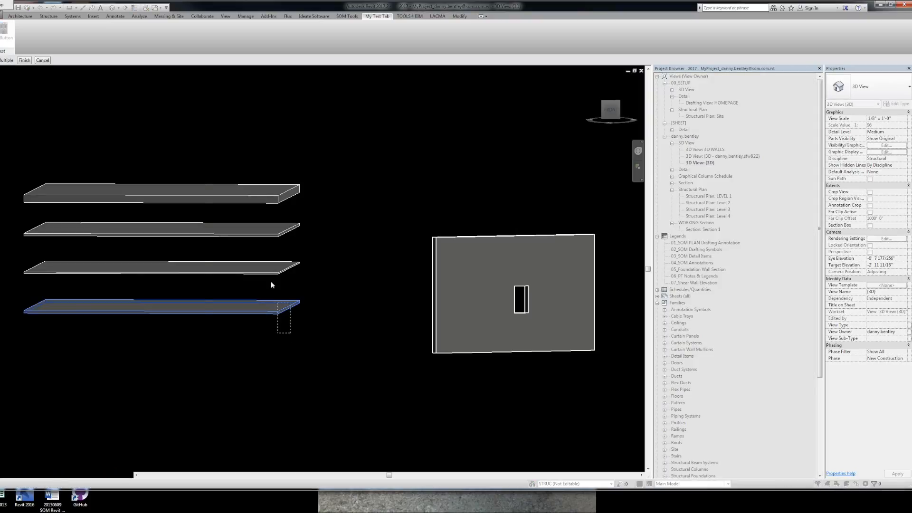
{"action": "left_click", "coordinate": [232, 191]}
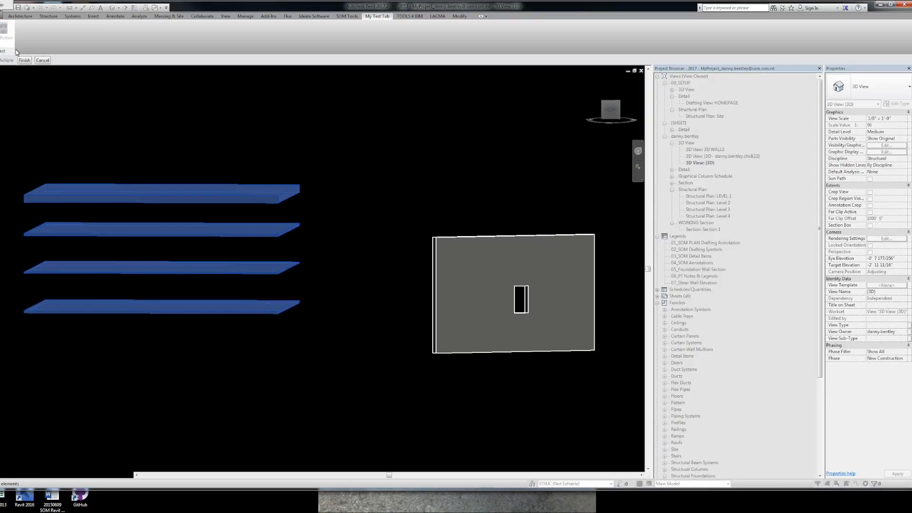
{"action": "left_click", "coordinate": [25, 60]}
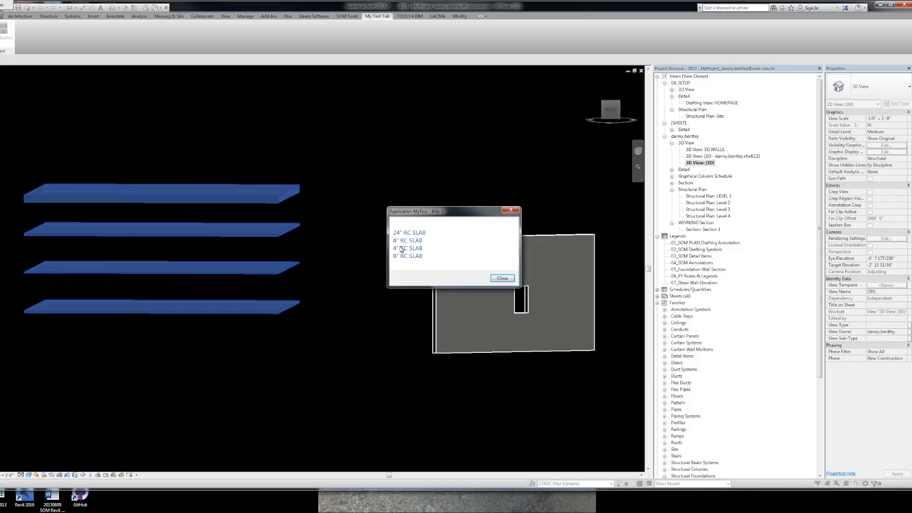
{"action": "left_click", "coordinate": [502, 277]}
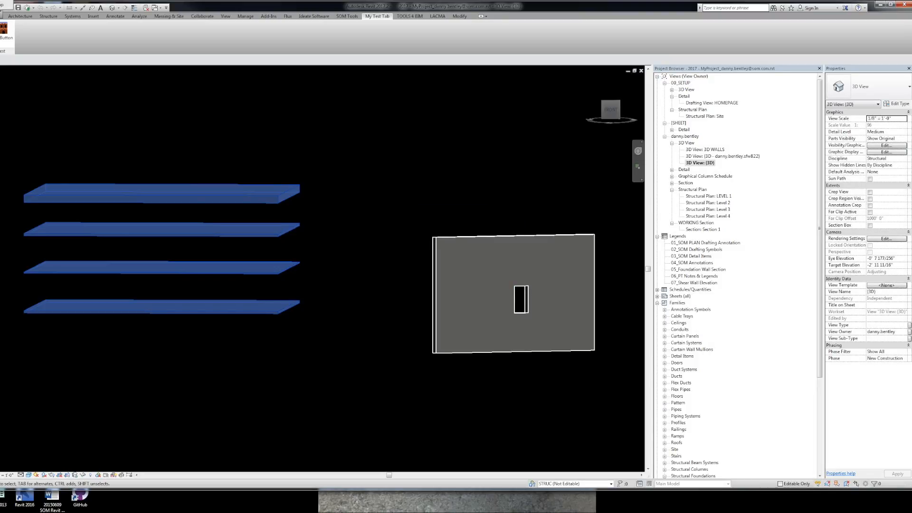